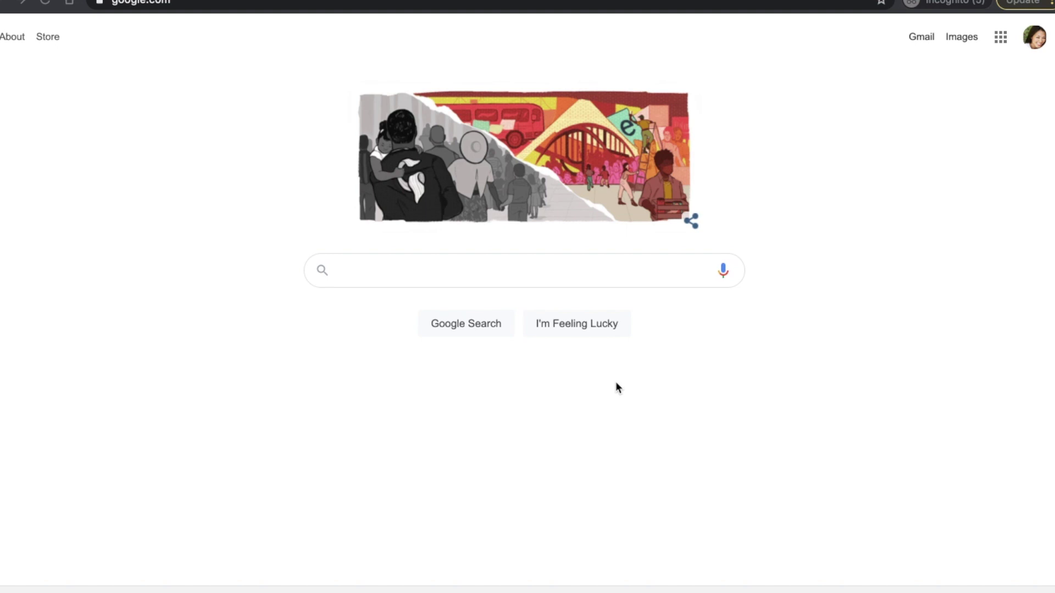
Search Google for "tubebuddy", open the official TubeBuddy site and sign in with Google.
{"action": "left_click", "coordinate": [386, 272]}
{"action": "type", "text": "tubebuddy"}
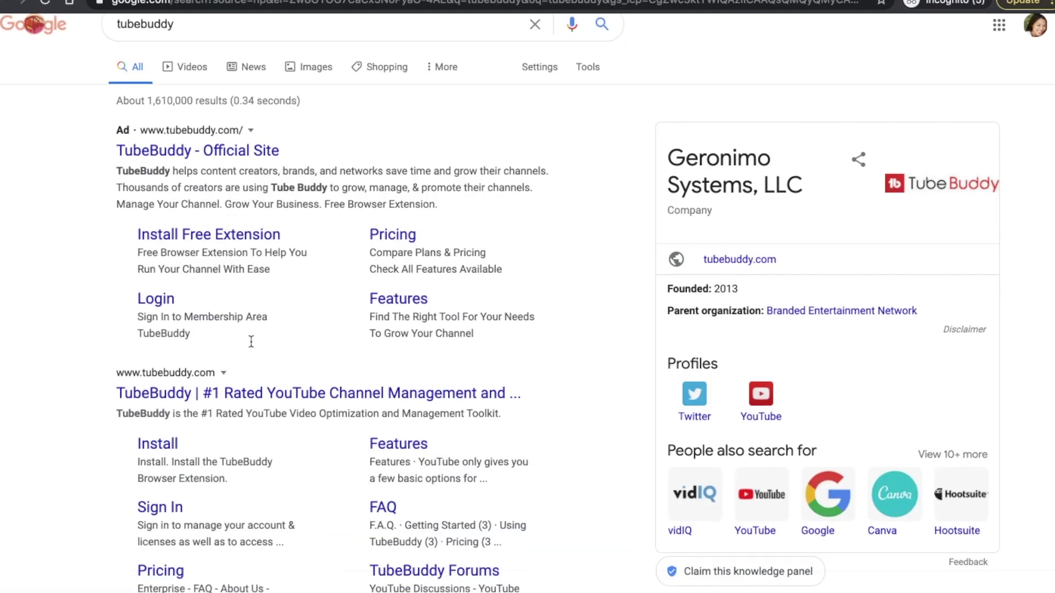
{"action": "scroll", "coordinate": [252, 341], "scroll_direction": "down", "scroll_amount": 3}
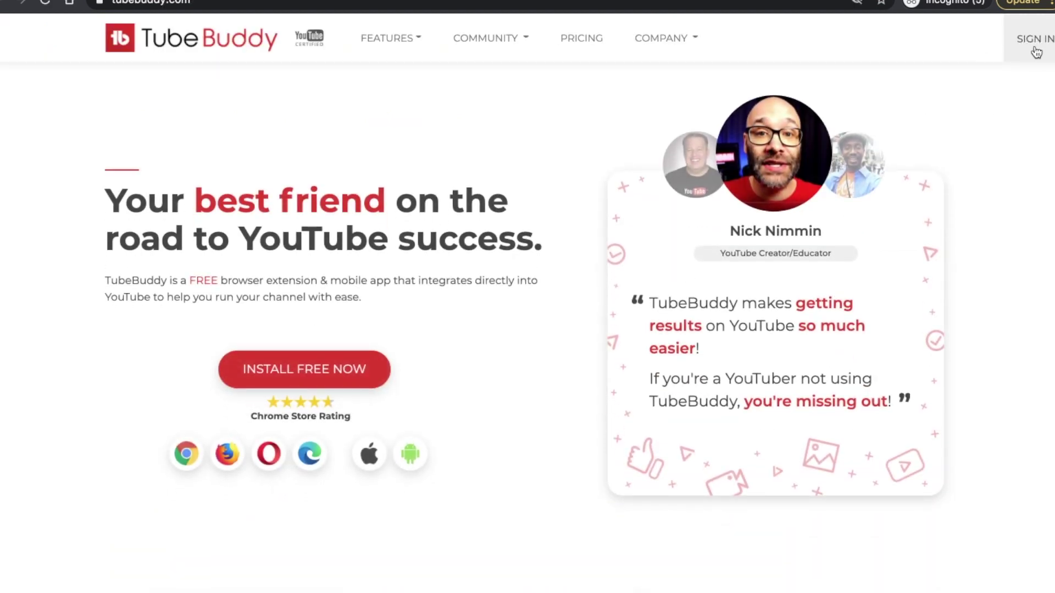
{"action": "left_click", "coordinate": [1011, 57]}
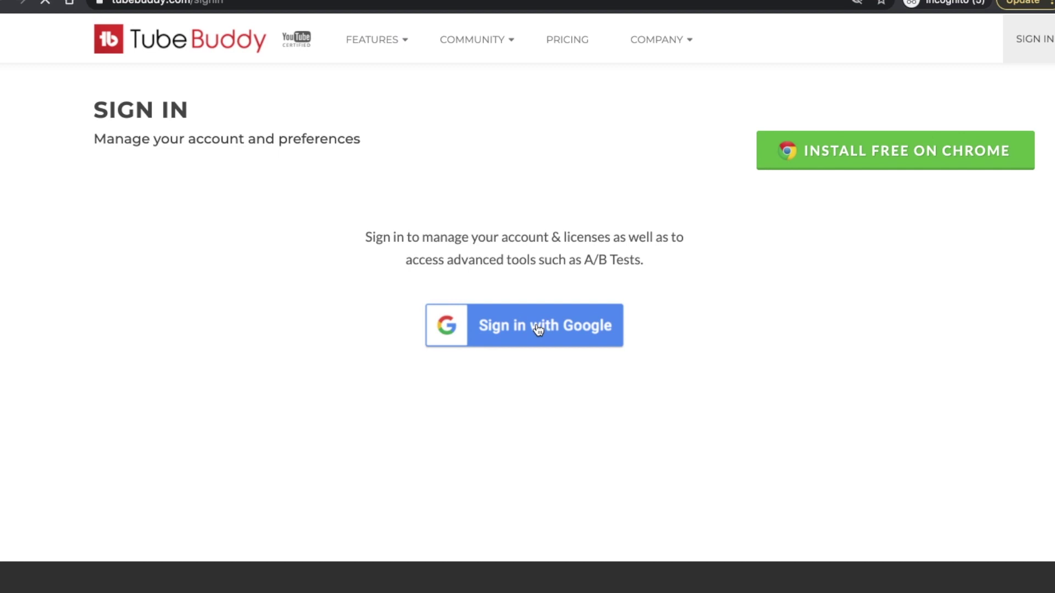
{"action": "left_click", "coordinate": [539, 329]}
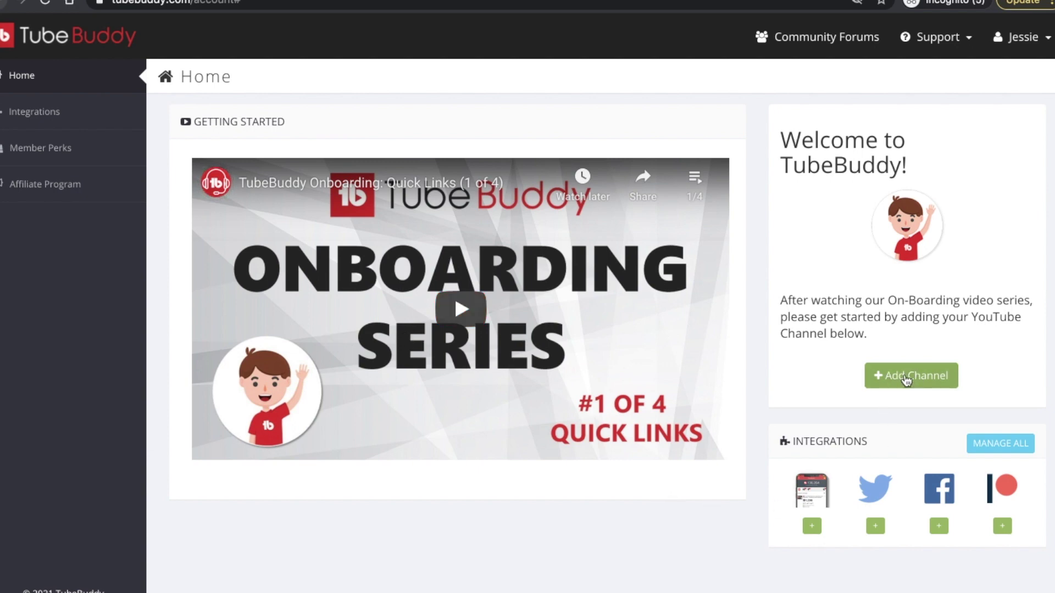
Add a YouTube channel to the TubeBuddy account, choosing the Google account and allowing TubeBuddy access to it.
{"action": "left_click", "coordinate": [912, 376]}
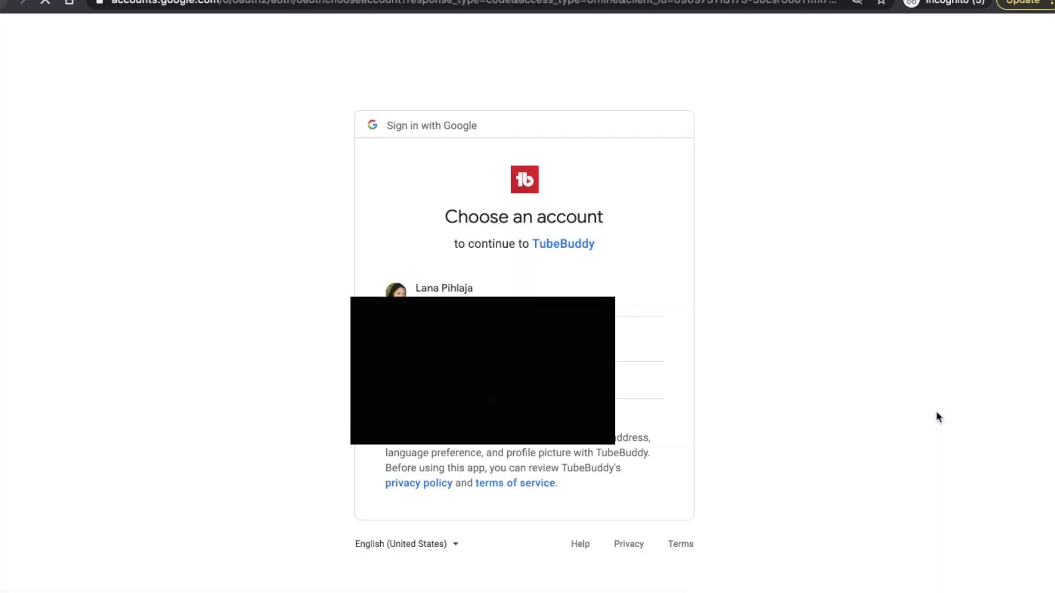
{"action": "left_click", "coordinate": [630, 366]}
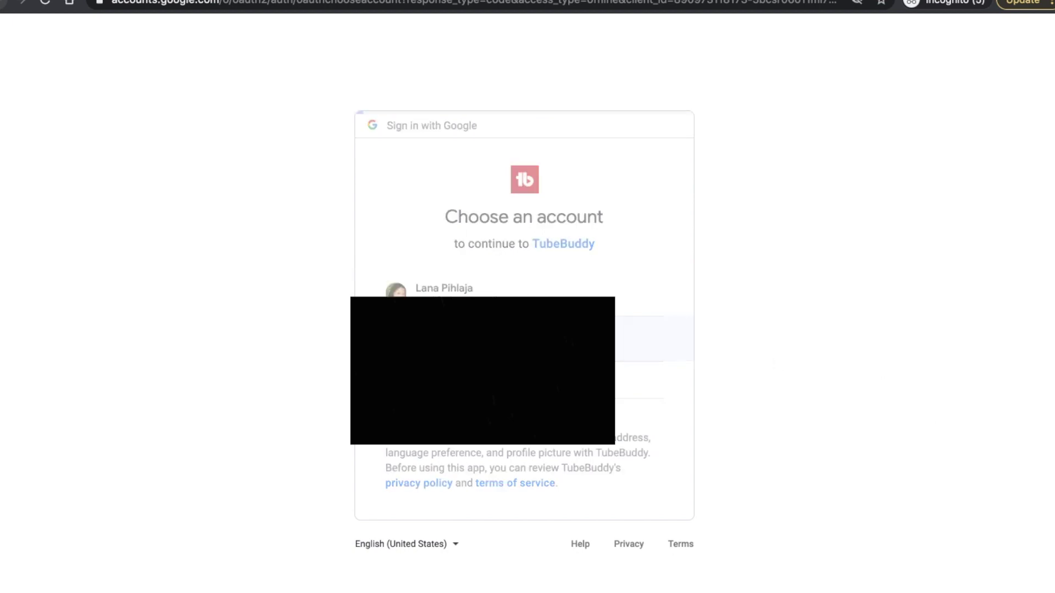
{"action": "left_click", "coordinate": [558, 349]}
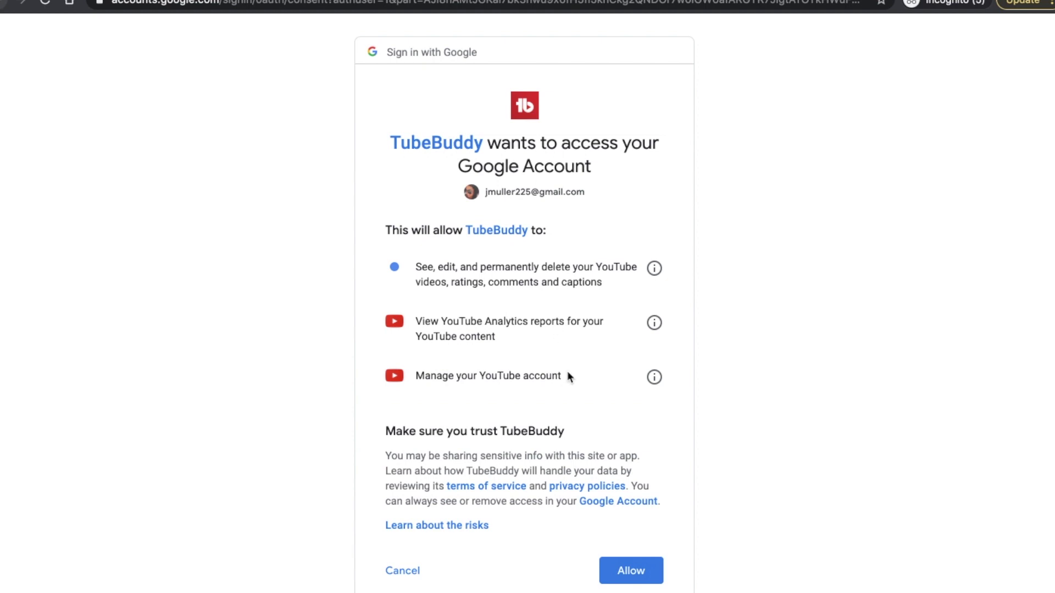
{"action": "scroll", "coordinate": [565, 334], "scroll_direction": "down", "scroll_amount": 3}
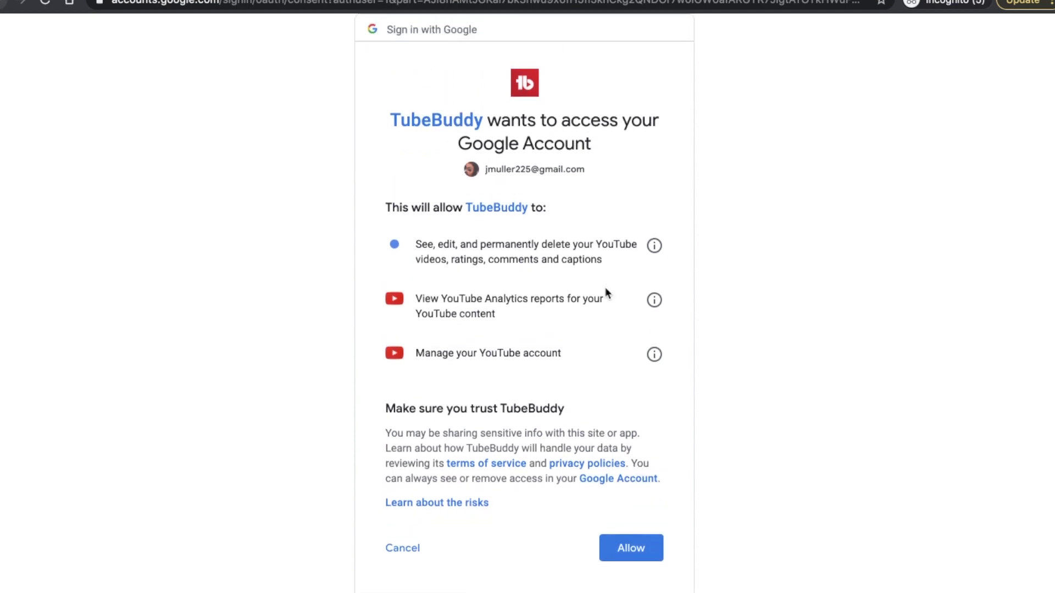
{"action": "scroll", "coordinate": [606, 289], "scroll_direction": "down", "scroll_amount": 2}
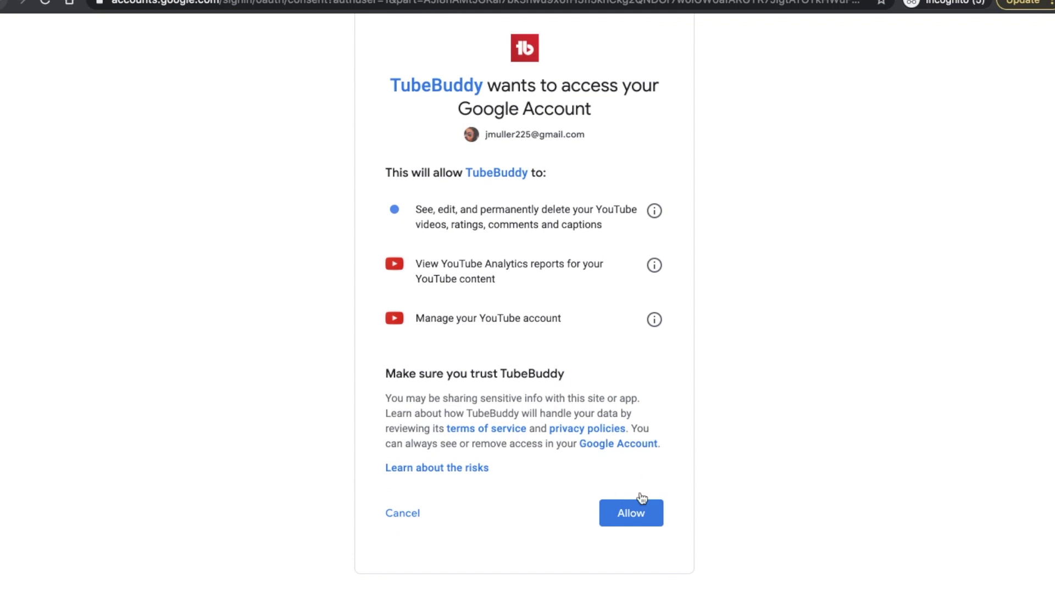
{"action": "left_click", "coordinate": [636, 520]}
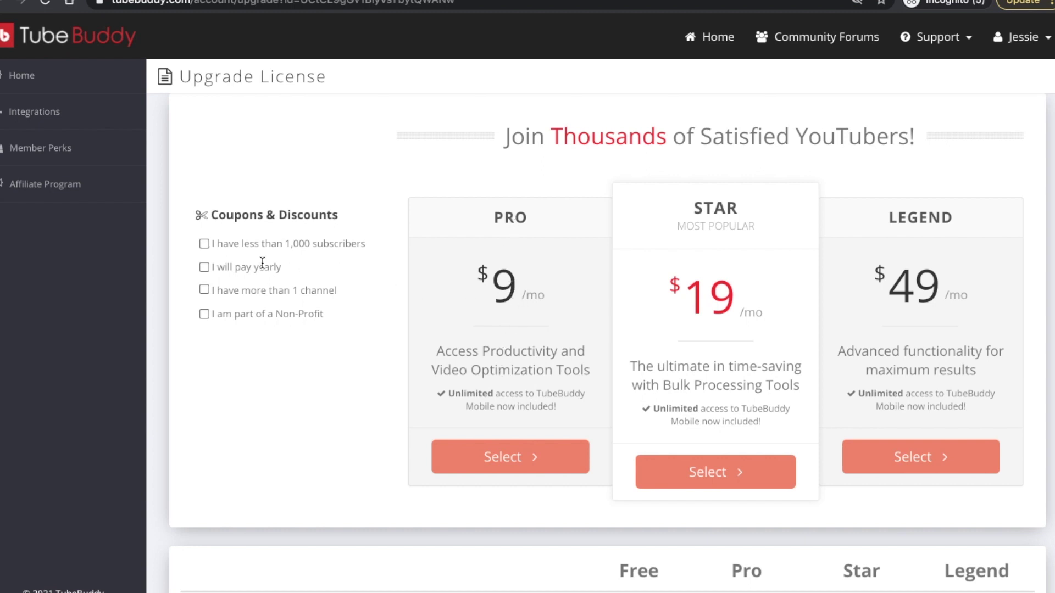
Compare the Pro plan's price with and without the "I have less than 1,000 subscribers" discount.
{"action": "left_click", "coordinate": [204, 245]}
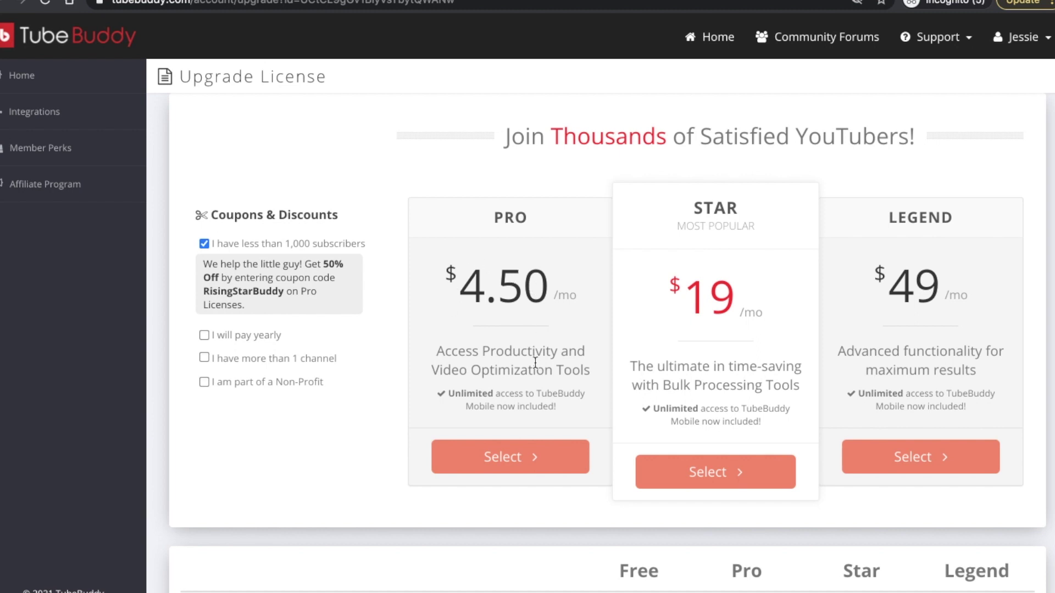
{"action": "left_click", "coordinate": [203, 243]}
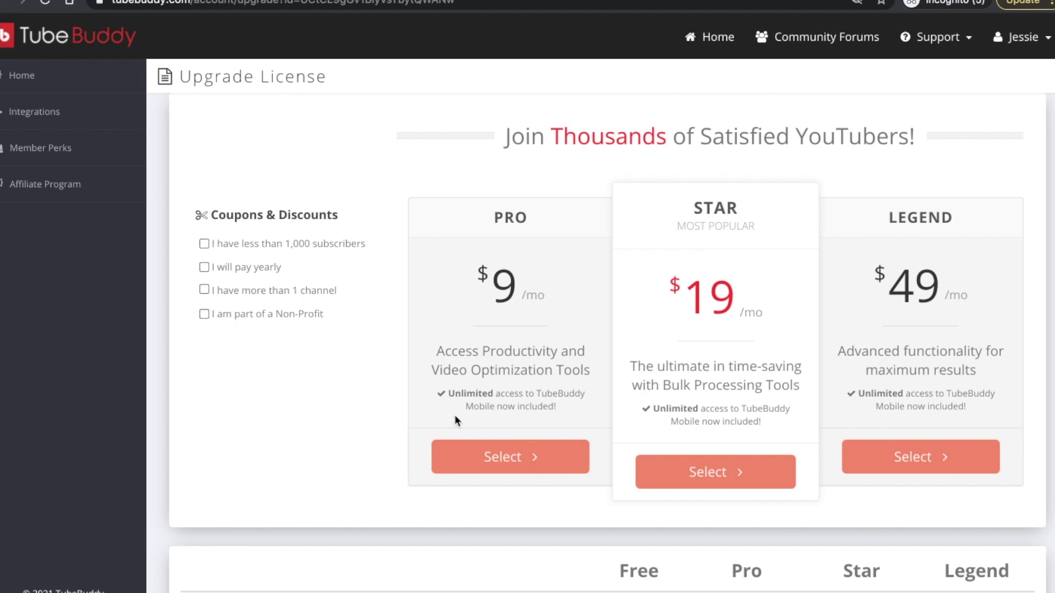
{"action": "left_click", "coordinate": [204, 244]}
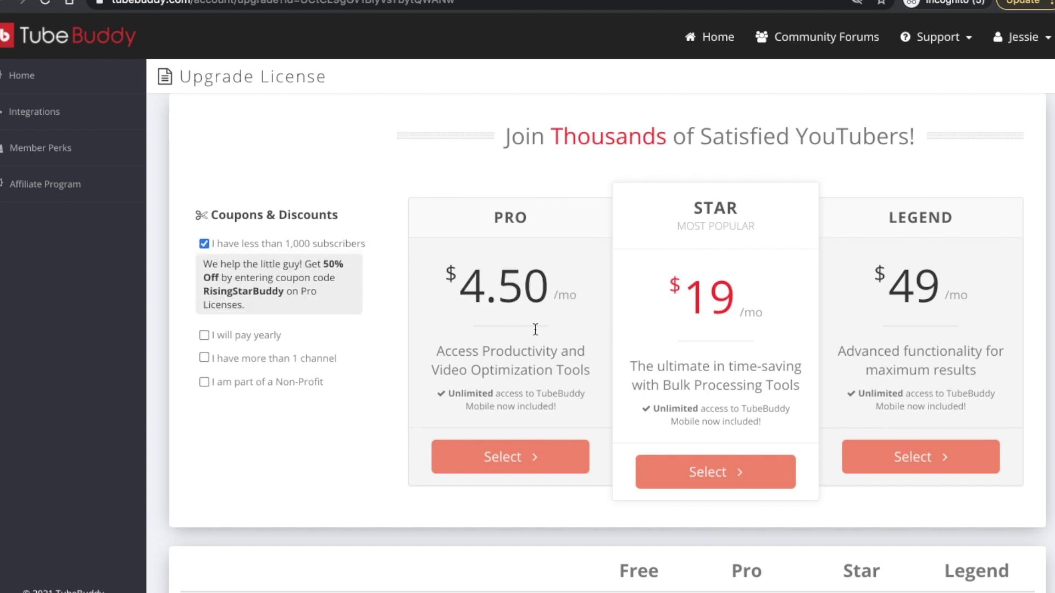
{"action": "left_click", "coordinate": [203, 244]}
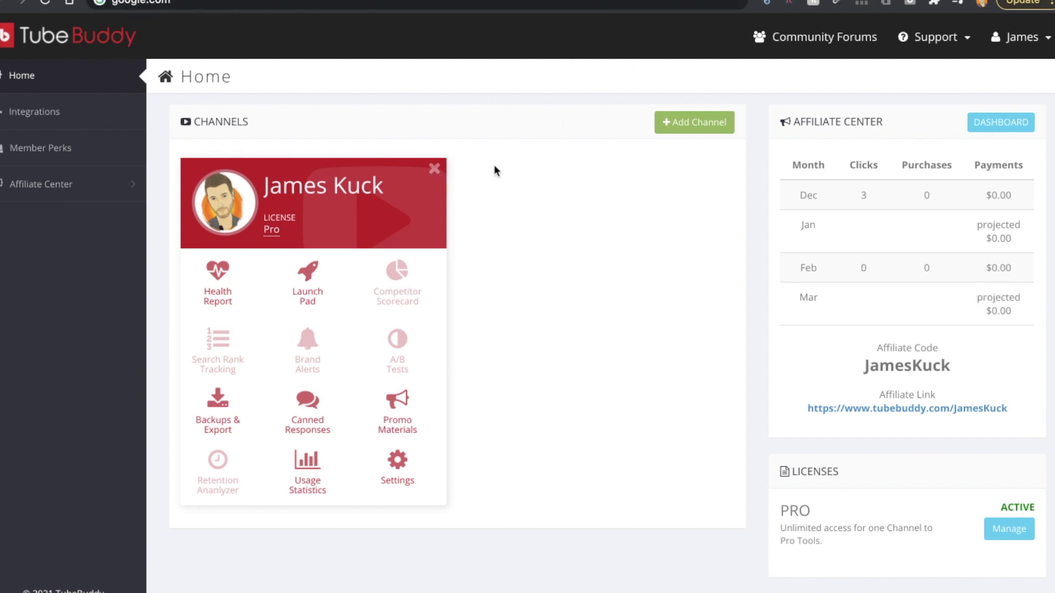
Search Google for "tubebuddy chrome".
{"action": "key", "text": "Return"}
{"action": "left_click", "coordinate": [380, 280]}
{"action": "type", "text": "tubebuddy "}
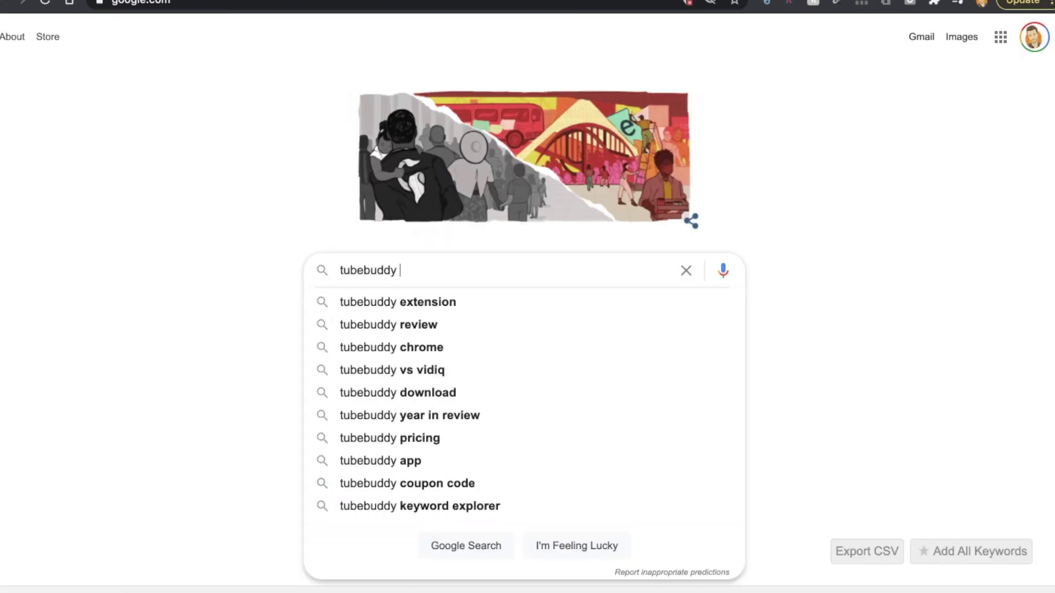
{"action": "type", "text": "chr"}
{"action": "left_click", "coordinate": [407, 305]}
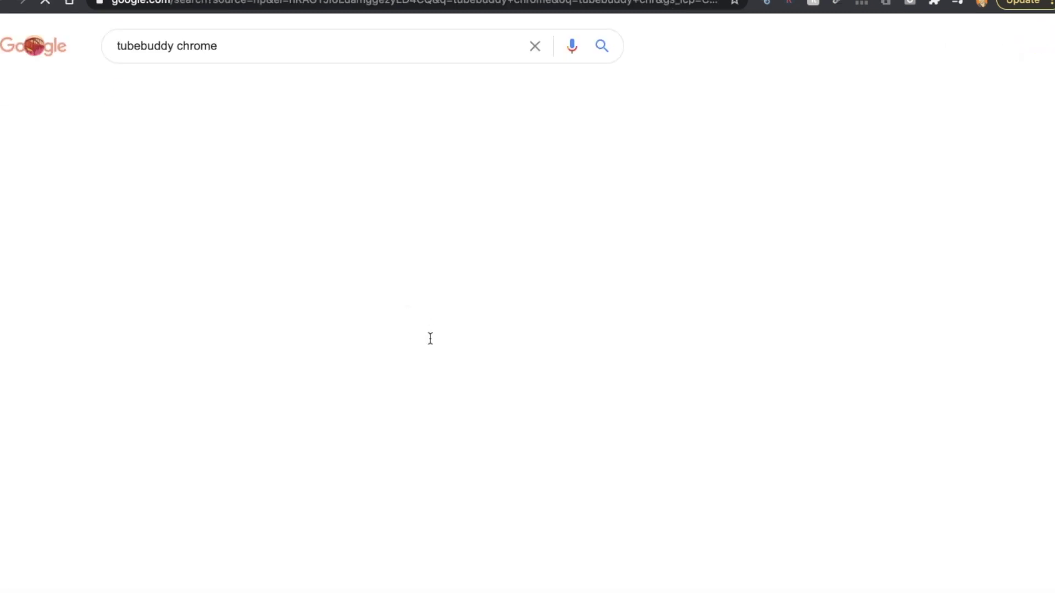
Open TubeBuddy's Chrome Web Store listing from the results and add the extension to Chrome.
{"action": "scroll", "coordinate": [329, 398], "scroll_direction": "down", "scroll_amount": 2}
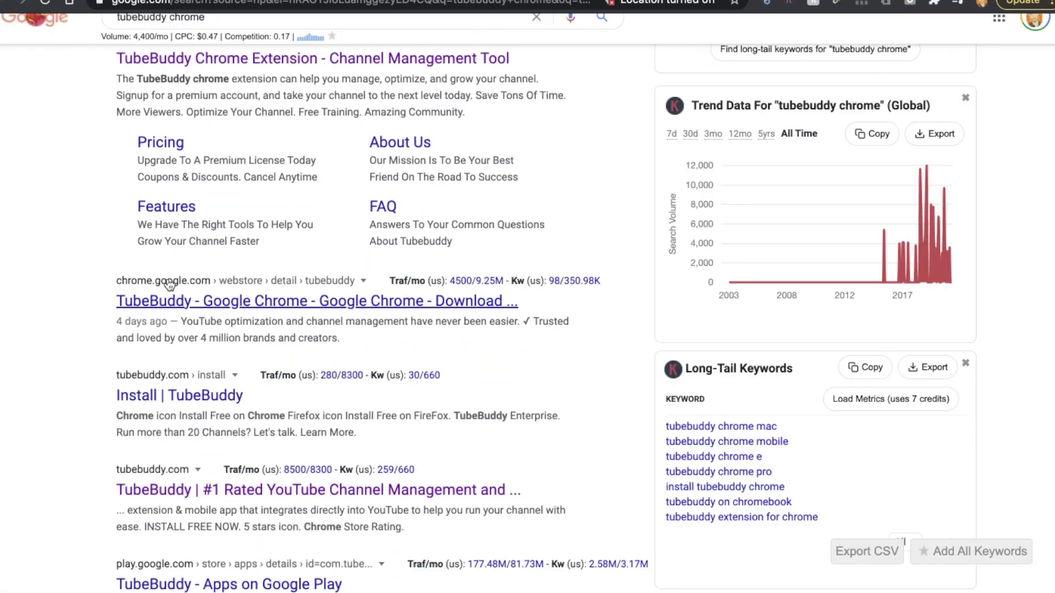
{"action": "left_click", "coordinate": [181, 306]}
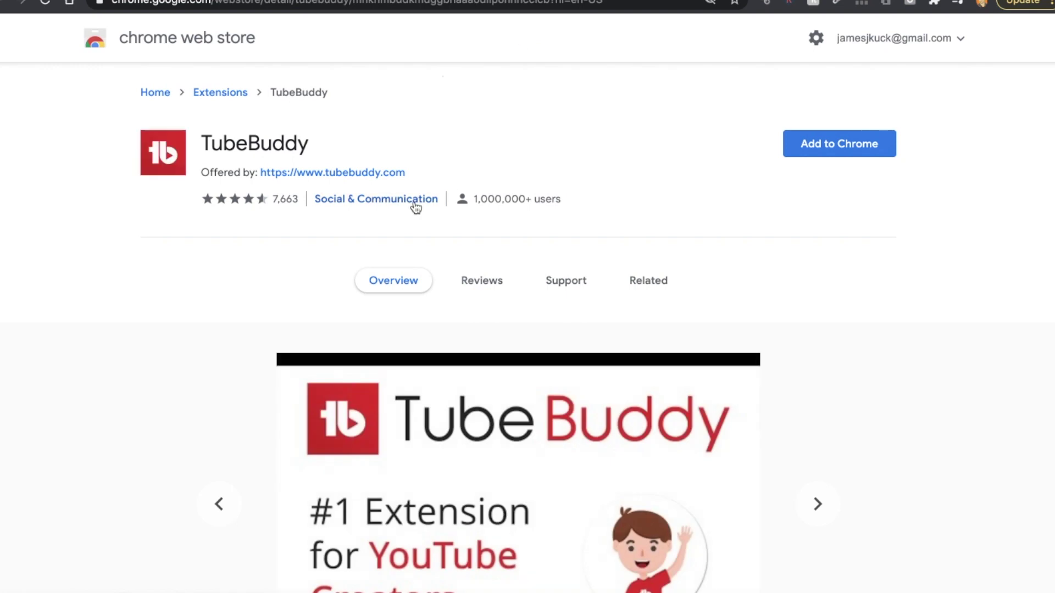
{"action": "left_click", "coordinate": [835, 149]}
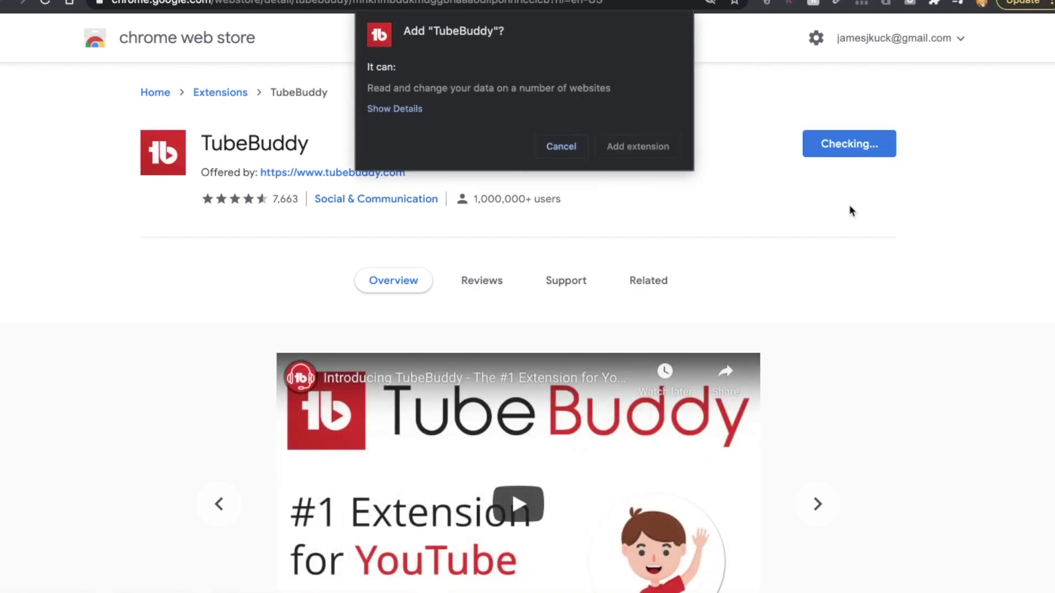
{"action": "left_click", "coordinate": [625, 148]}
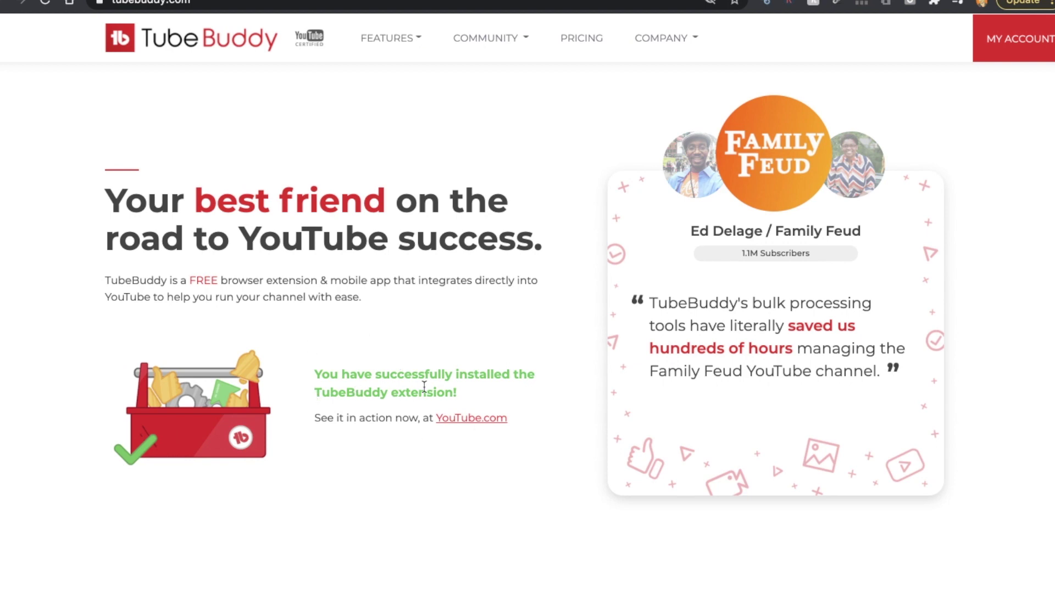
Open the TubeBuddy account page and view the options of the user menu.
{"action": "left_click", "coordinate": [1013, 47]}
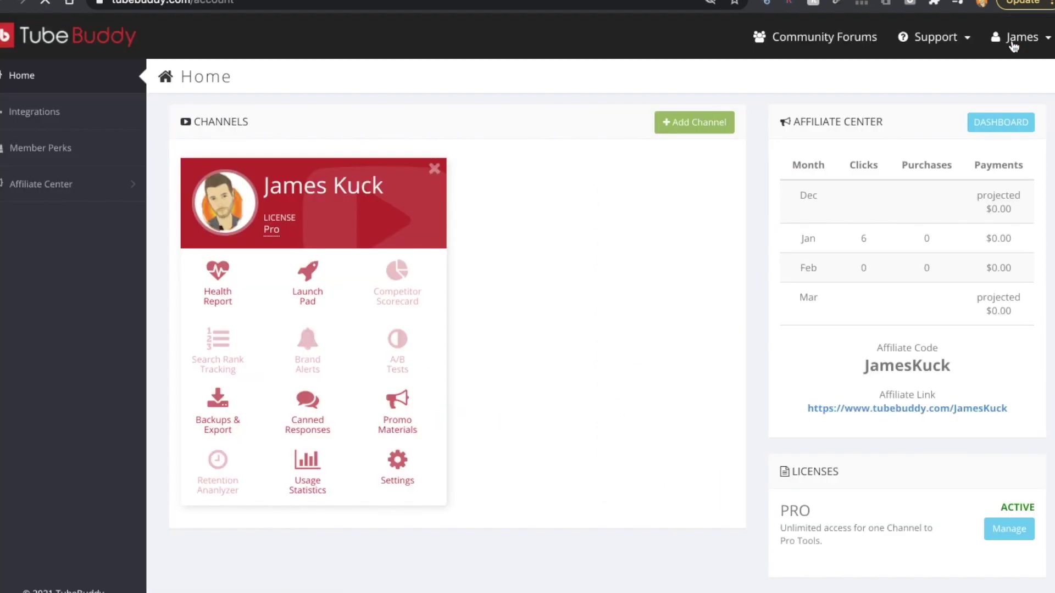
{"action": "left_click", "coordinate": [1020, 40]}
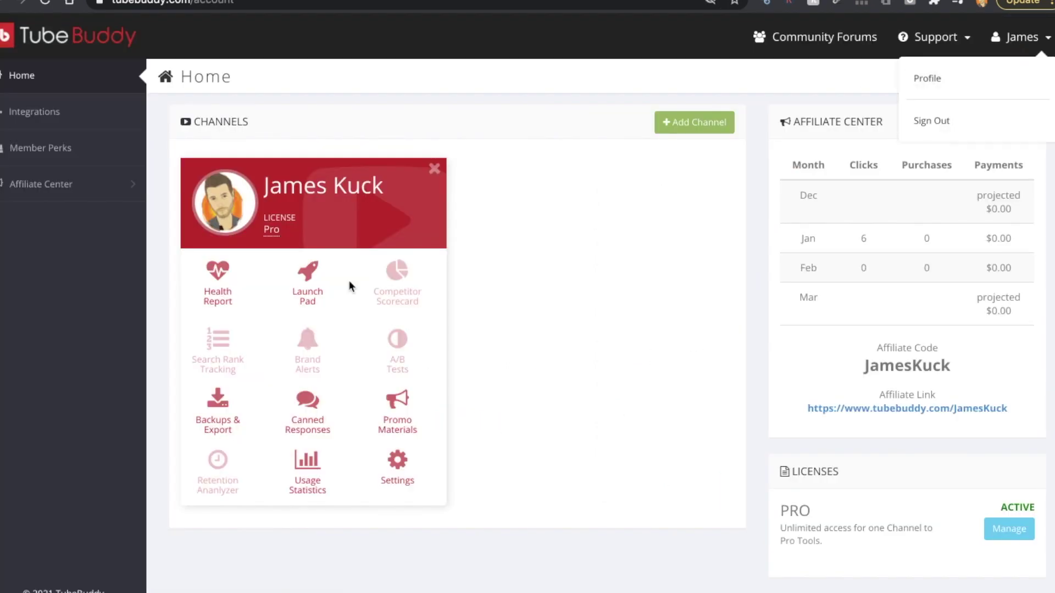
{"action": "left_click", "coordinate": [375, 84]}
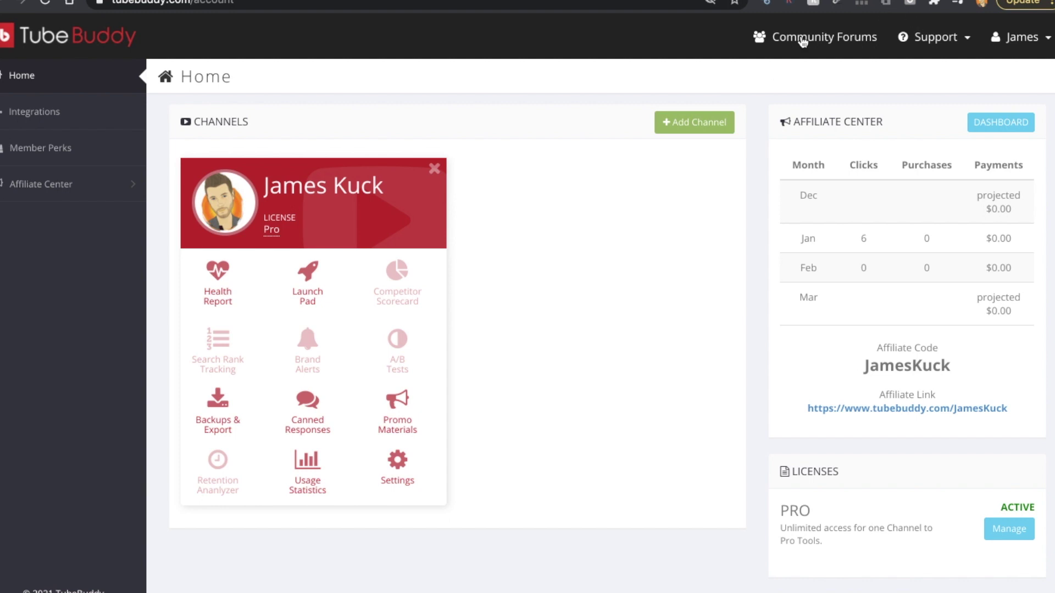
Go to YouTube and open the TubeBuddy extension's required sign-in prompt.
{"action": "left_click", "coordinate": [401, 4]}
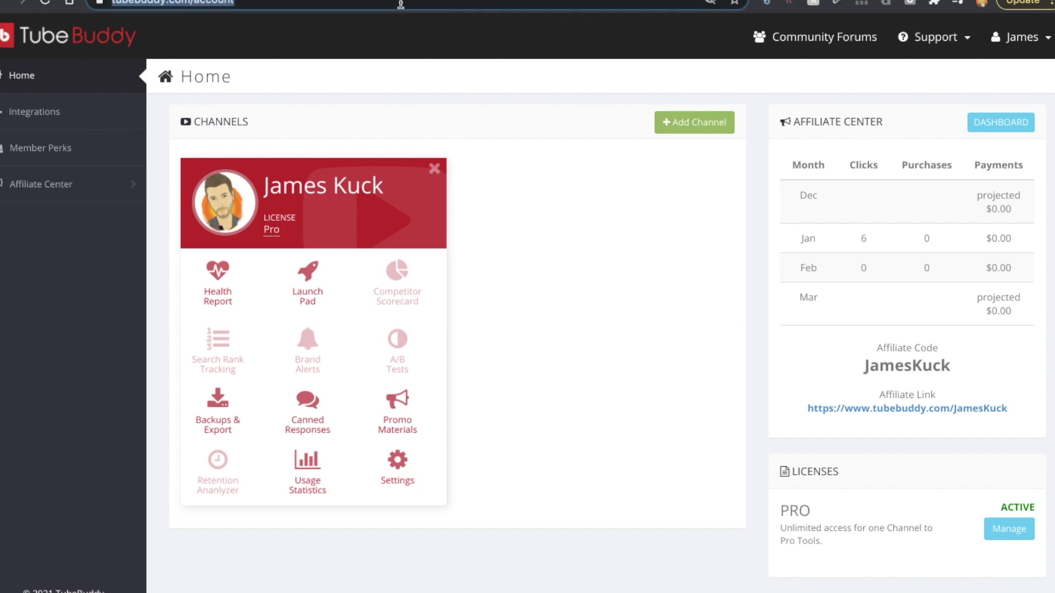
{"action": "type", "text": "yo"}
{"action": "key", "text": "Return"}
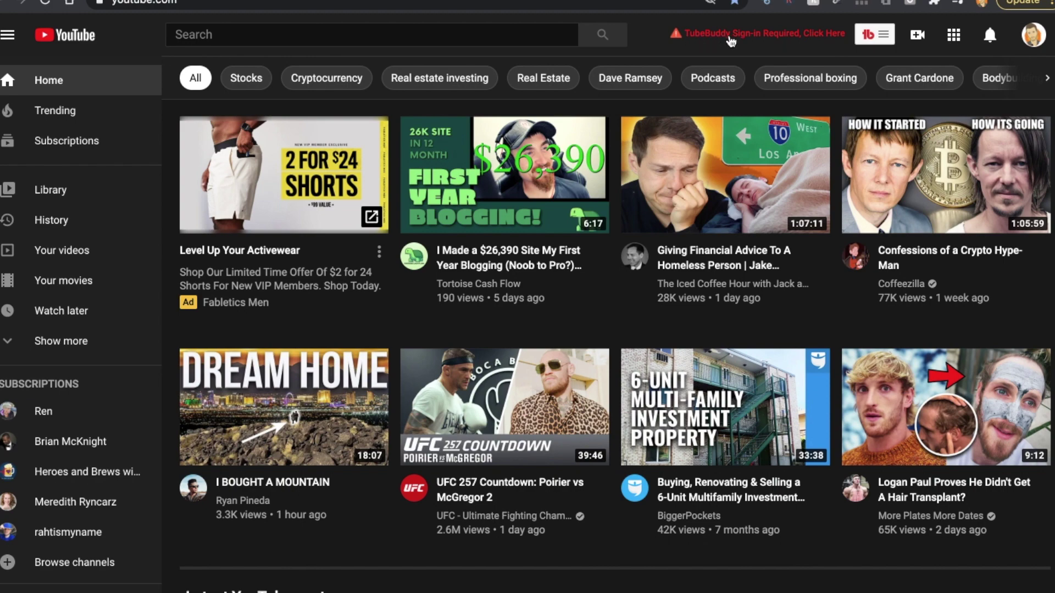
{"action": "left_click", "coordinate": [820, 37]}
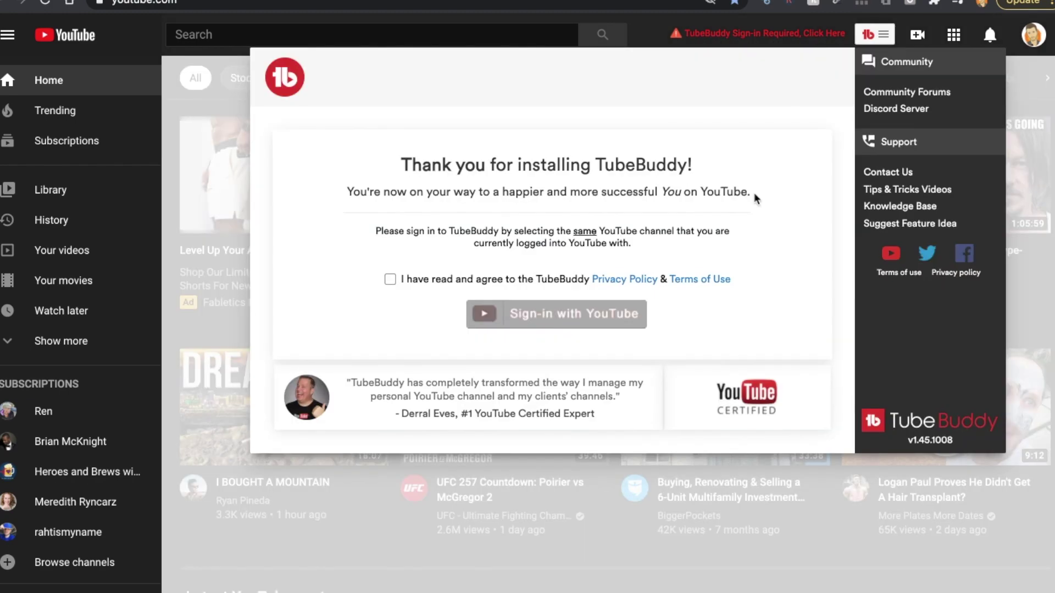
Agree to TubeBuddy's Privacy Policy and Terms of Use, sign in with the channel's Google account and allow access.
{"action": "left_click", "coordinate": [390, 280]}
{"action": "left_click", "coordinate": [570, 324]}
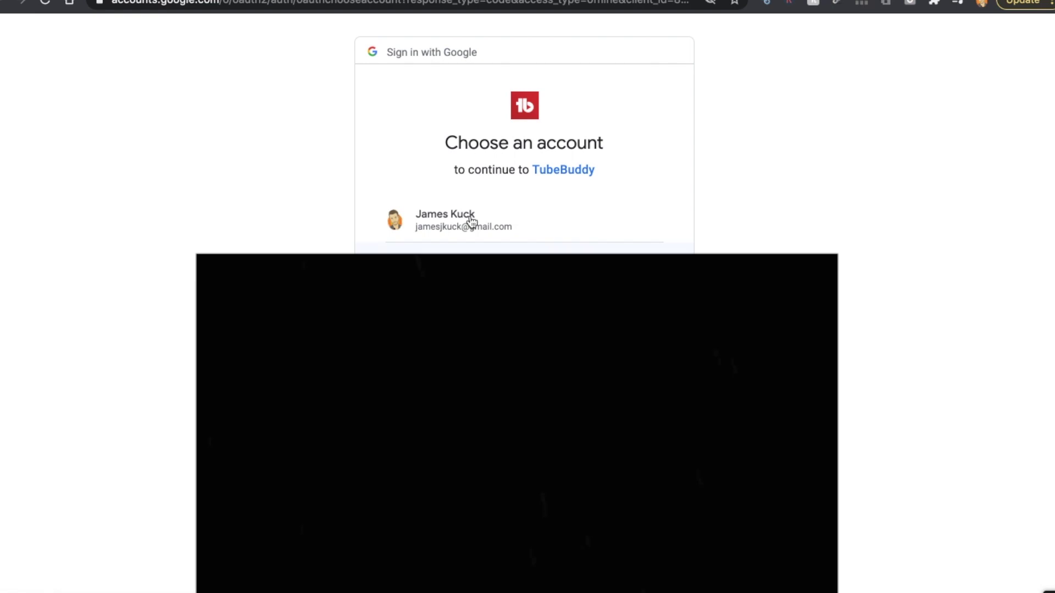
{"action": "left_click", "coordinate": [472, 221]}
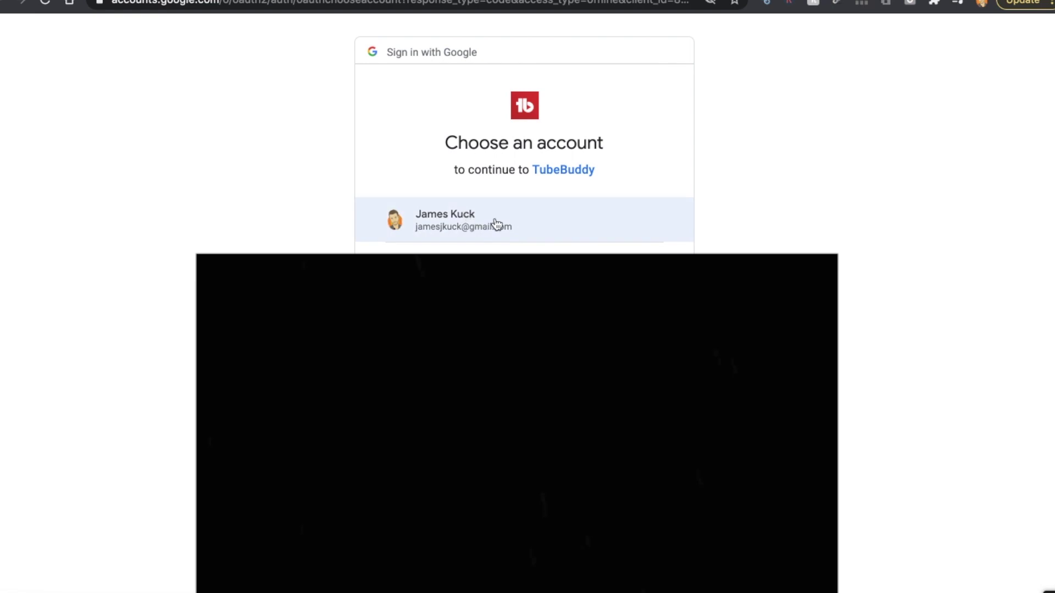
{"action": "left_click", "coordinate": [496, 220]}
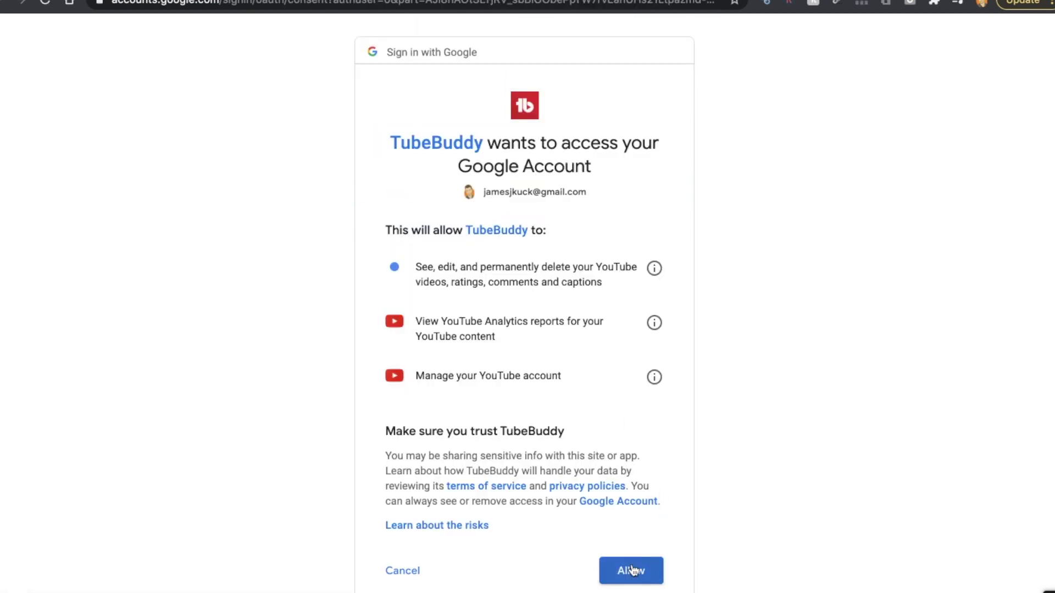
{"action": "left_click", "coordinate": [631, 570]}
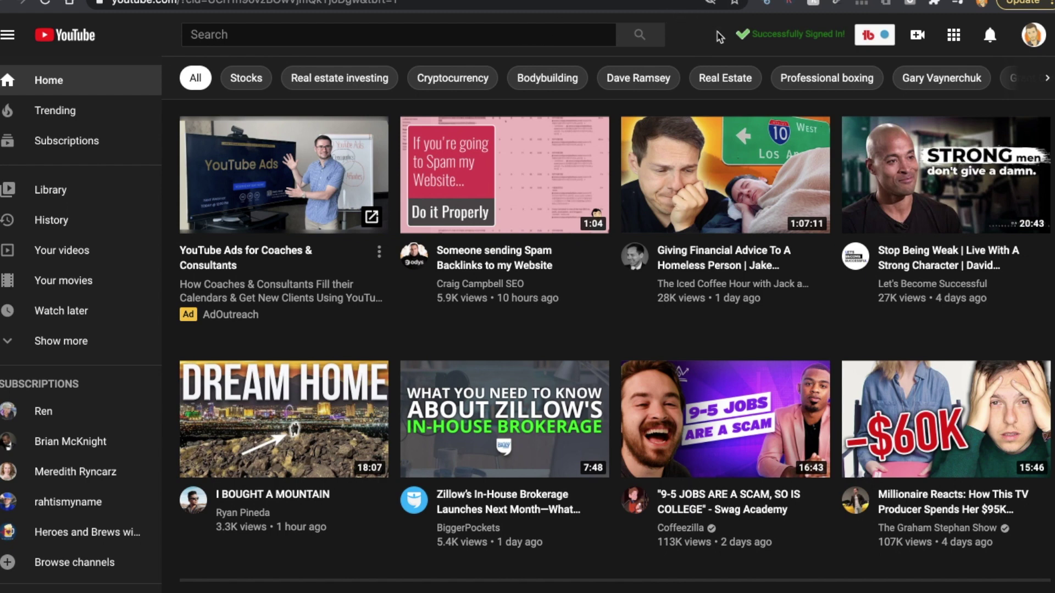
Open the TubeBuddy menu on YouTube and look through the channel's milestones and the popular tools.
{"action": "left_click", "coordinate": [875, 36]}
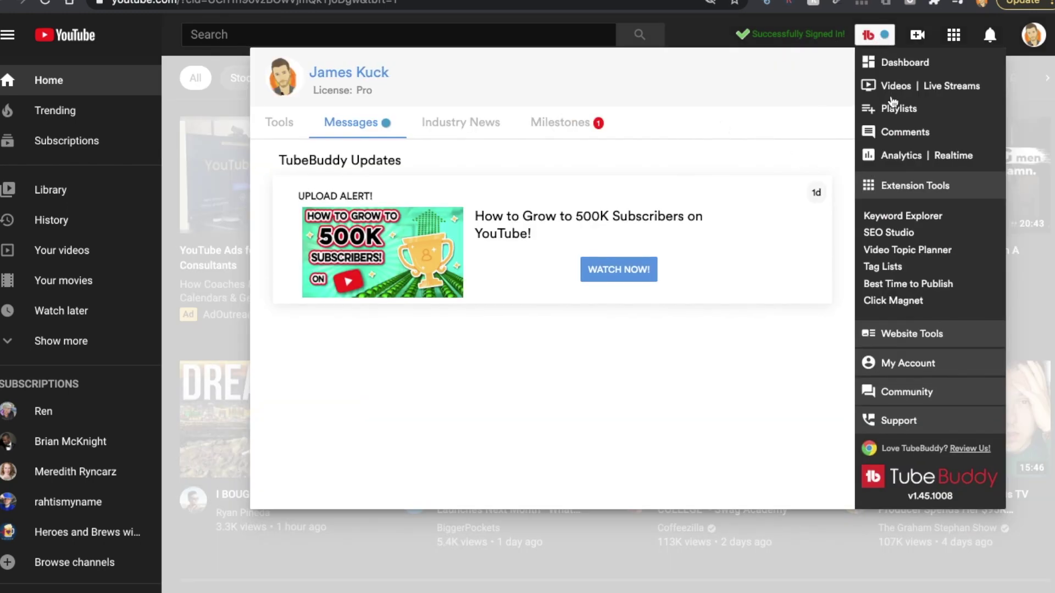
{"action": "left_click", "coordinate": [556, 127]}
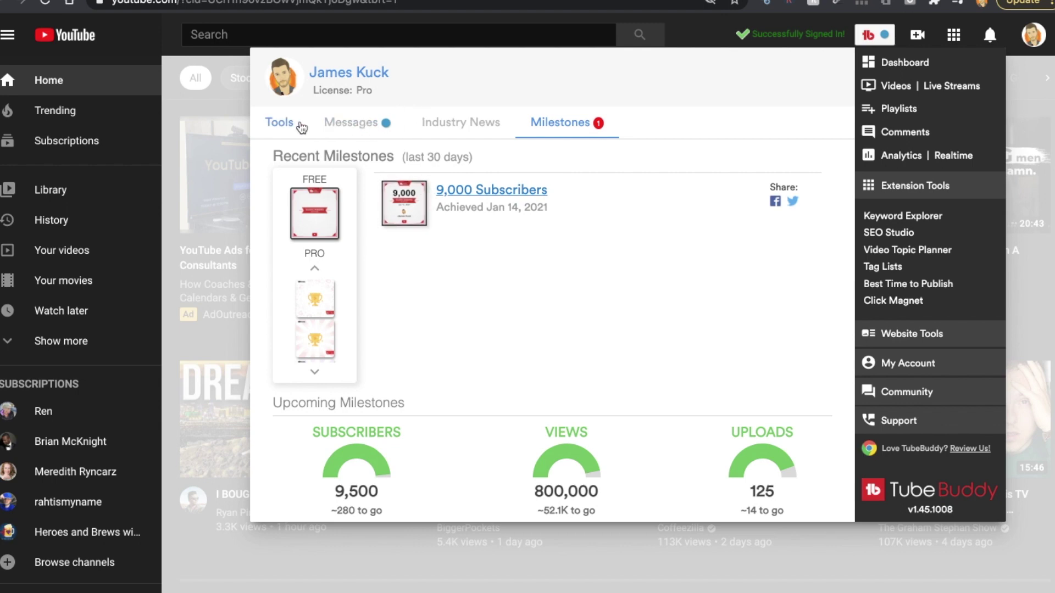
{"action": "left_click", "coordinate": [281, 122]}
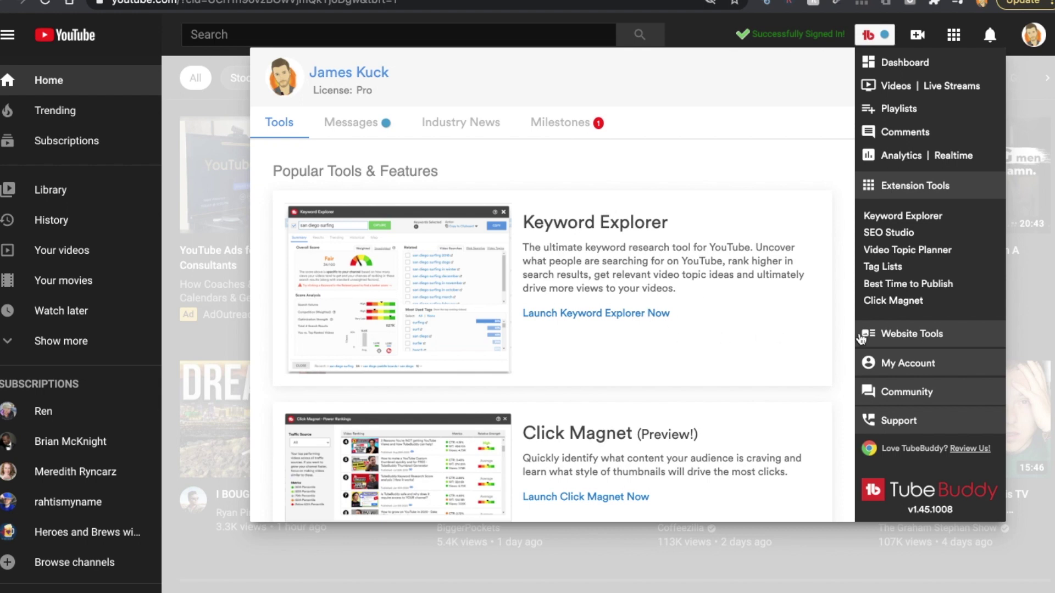
Open Keyword Explorer and explore the keyword "how to start a facebook group".
{"action": "left_click", "coordinate": [904, 217]}
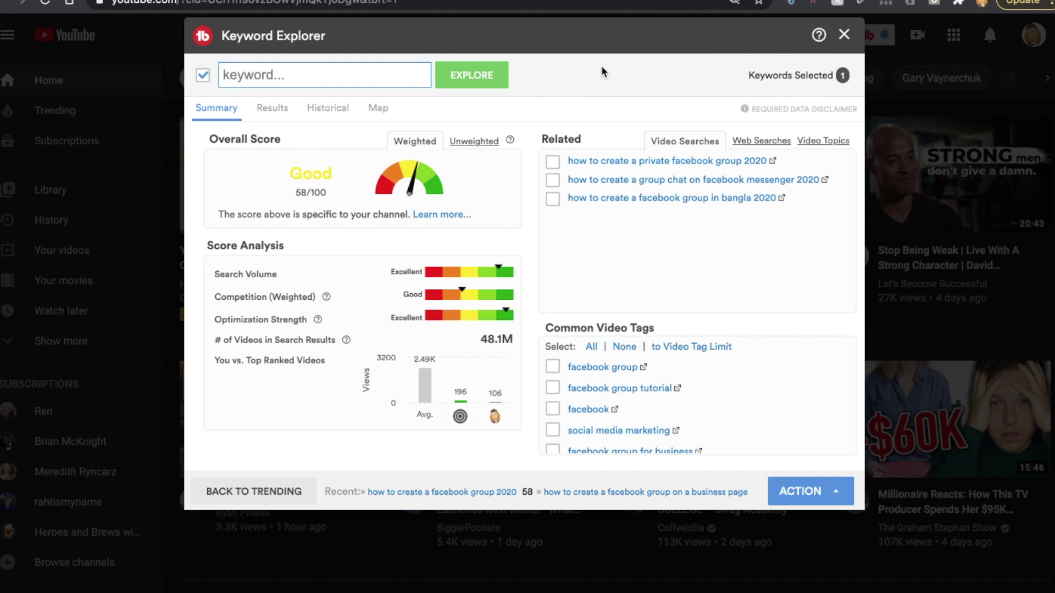
{"action": "left_click", "coordinate": [341, 74]}
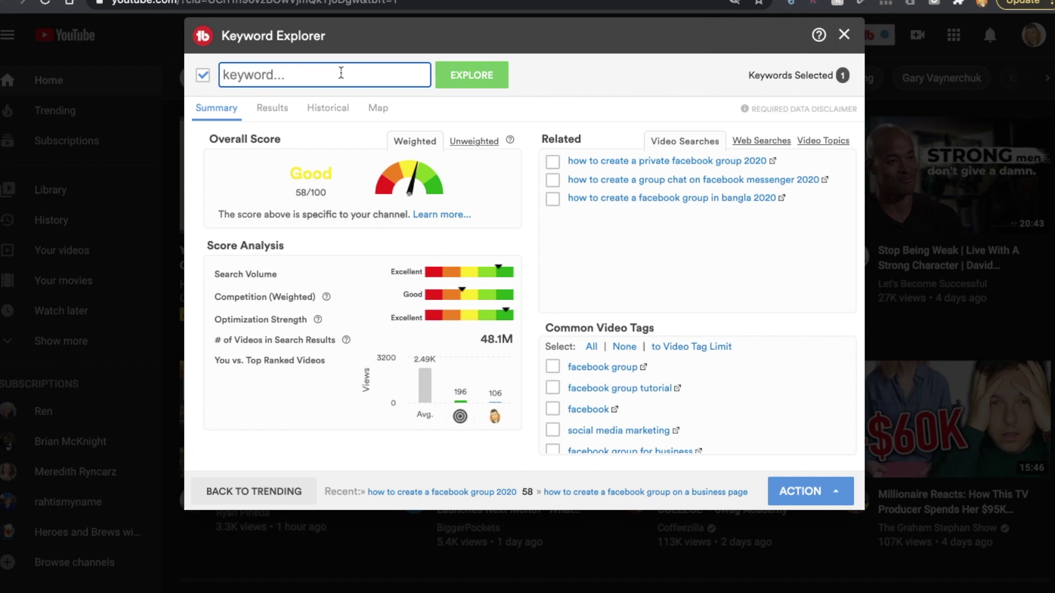
{"action": "type", "text": "how to "}
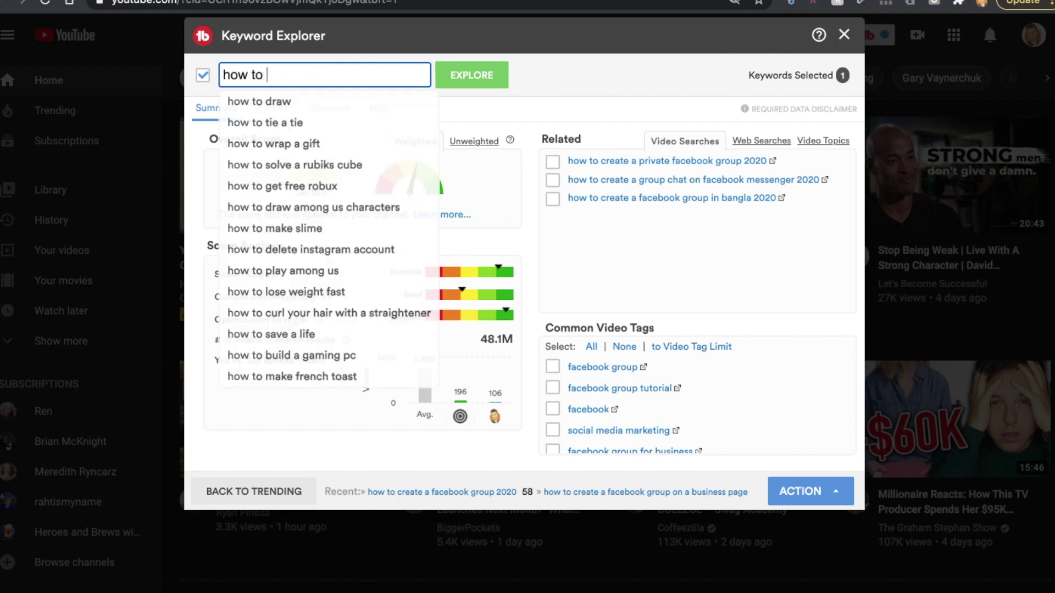
{"action": "type", "text": "start a f"}
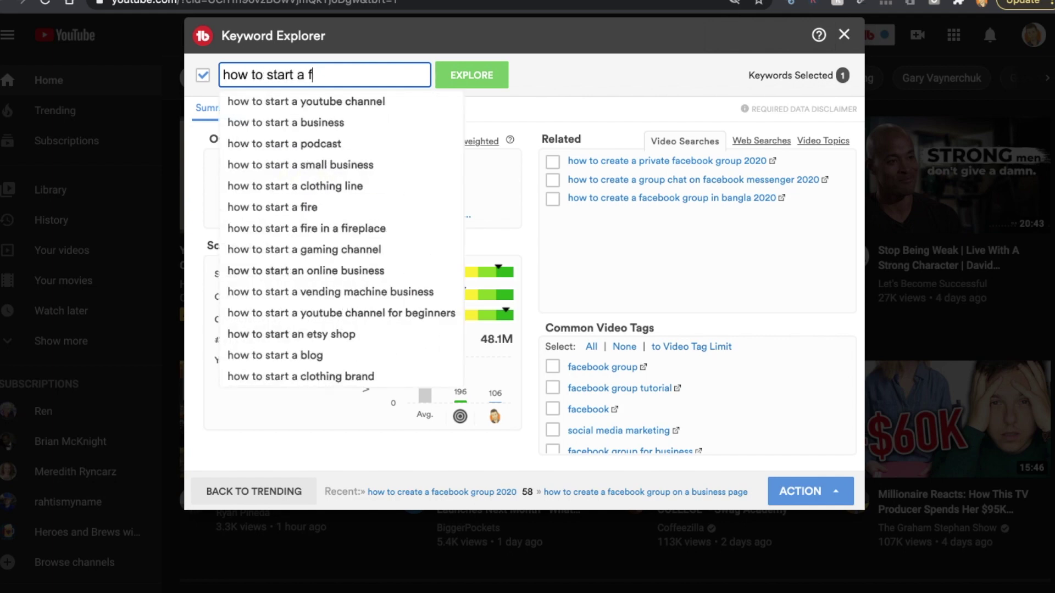
{"action": "type", "text": "acebook "}
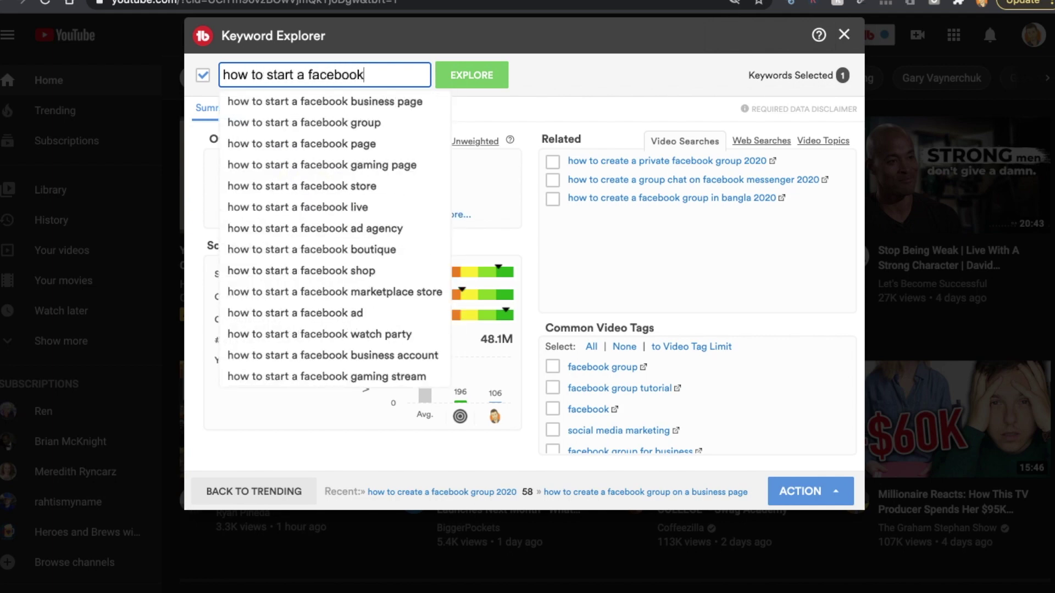
{"action": "type", "text": "group"}
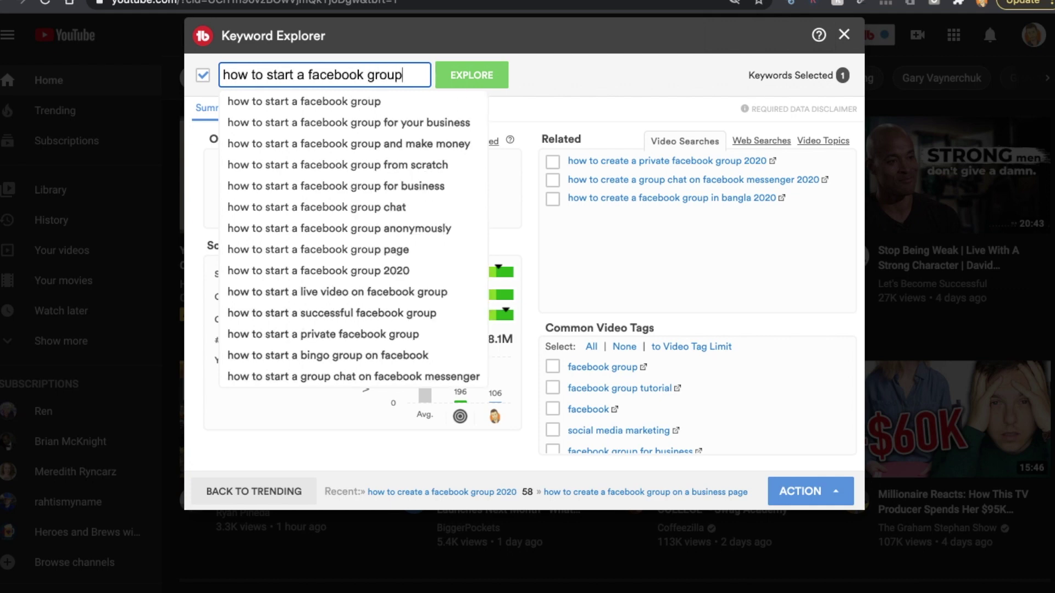
{"action": "key", "text": "Return"}
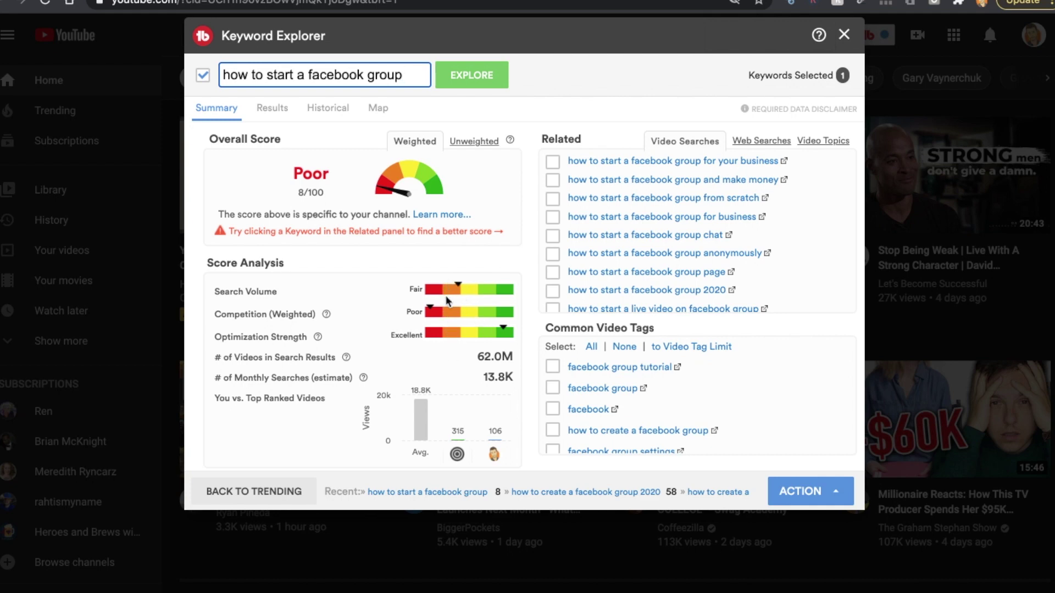
Examine the keyword's search volume and estimated monthly searches, and explore the related search "how to start a facebook group for your business".
{"action": "left_click_drag", "start_coordinate": [293, 299], "coordinate": [211, 298]}
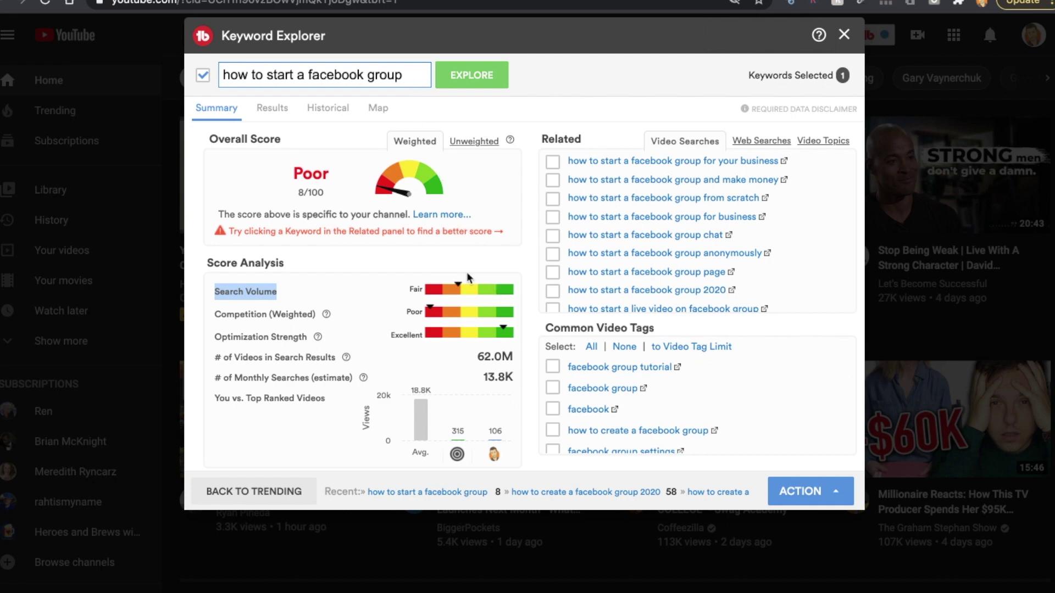
{"action": "left_click", "coordinate": [279, 319]}
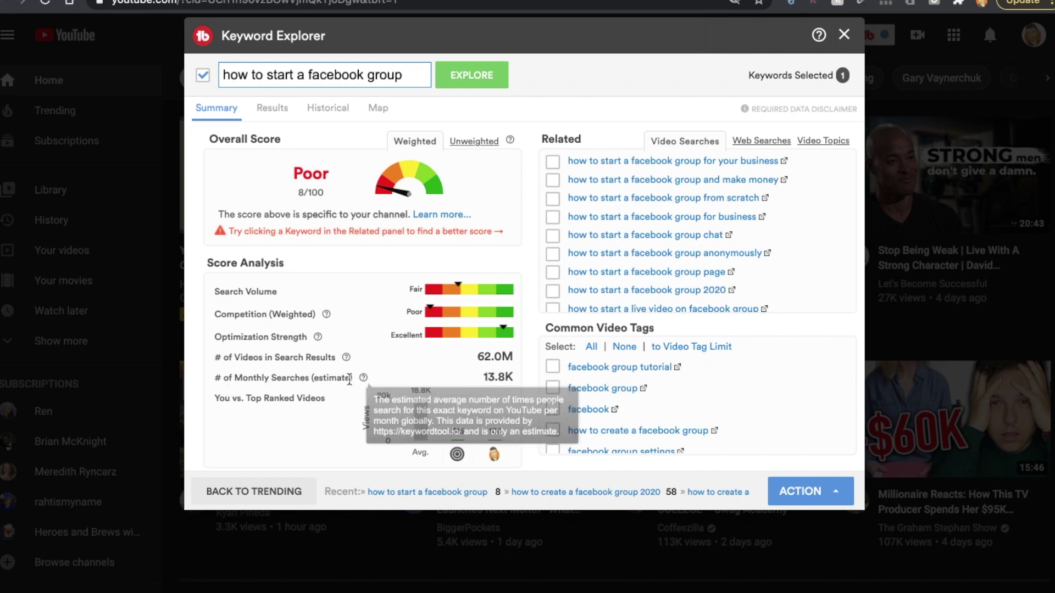
{"action": "triple_click", "coordinate": [491, 378]}
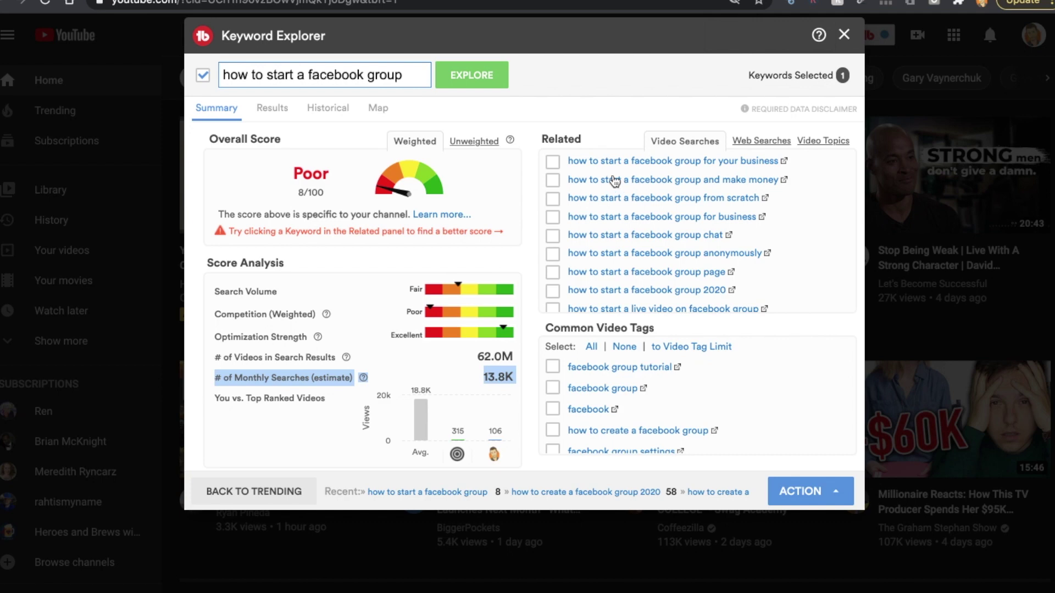
{"action": "left_click", "coordinate": [737, 161]}
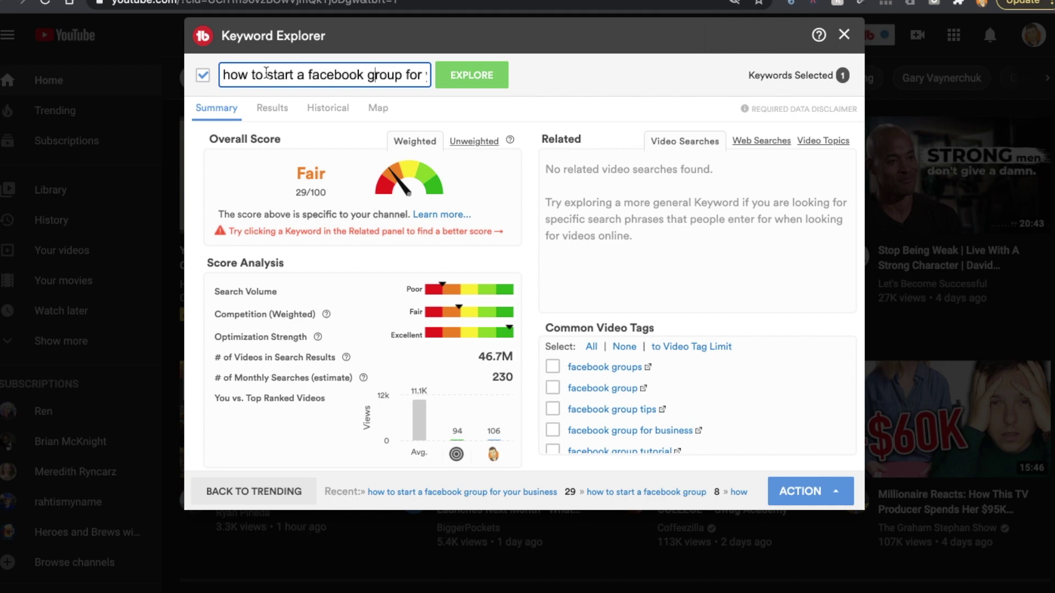
Replace "start" with "create" in the keyword and explore "how to create a facebook group for your business".
{"action": "left_click_drag", "start_coordinate": [266, 73], "coordinate": [292, 73]}
{"action": "type", "text": "create"}
{"action": "key", "text": "Delete"}
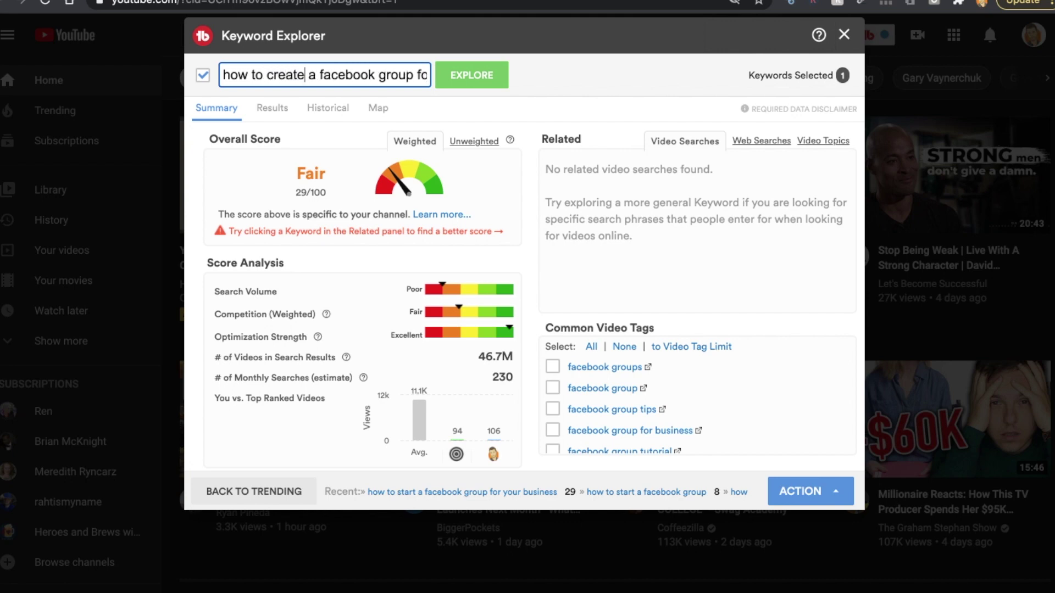
{"action": "key", "text": "Return"}
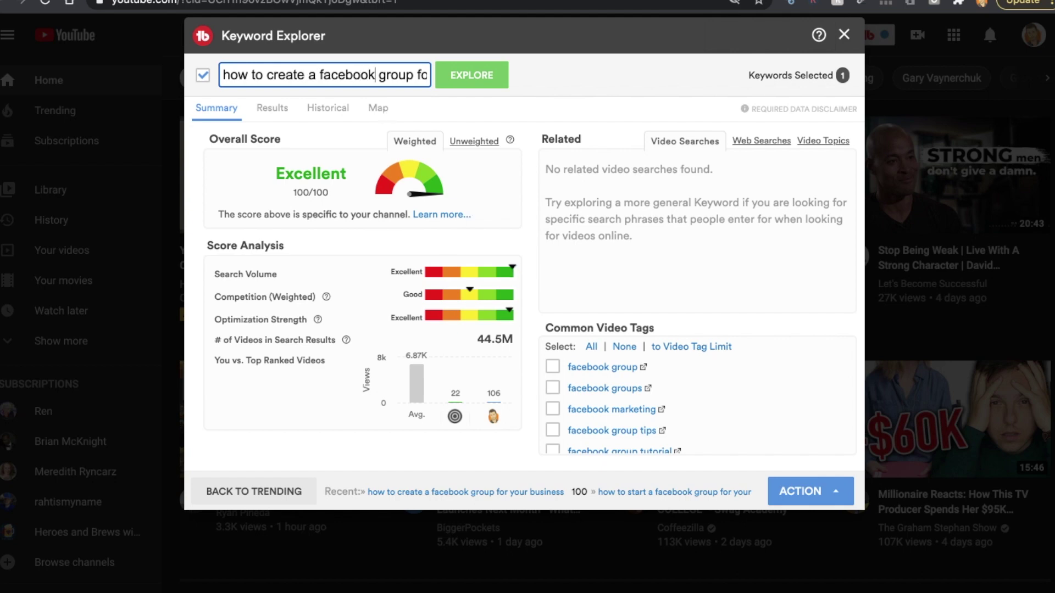
Remove "for your business" from the keyword and explore the suggestion "how to create a facebook group on mobile".
{"action": "key", "text": "Right"}
{"action": "key", "text": "Right"}
{"action": "key", "text": "Right"}
{"action": "key", "text": "Right"}
{"action": "key", "text": "Right"}
{"action": "key", "text": "Right"}
{"action": "key", "text": "Right"}
{"action": "key", "text": "Right"}
{"action": "key", "text": "Right"}
{"action": "key", "text": "Right"}
{"action": "key", "text": "Right"}
{"action": "key", "text": "Right"}
{"action": "key", "text": "Right"}
{"action": "key", "text": "Right"}
{"action": "key", "text": "Right"}
{"action": "key", "text": "Right"}
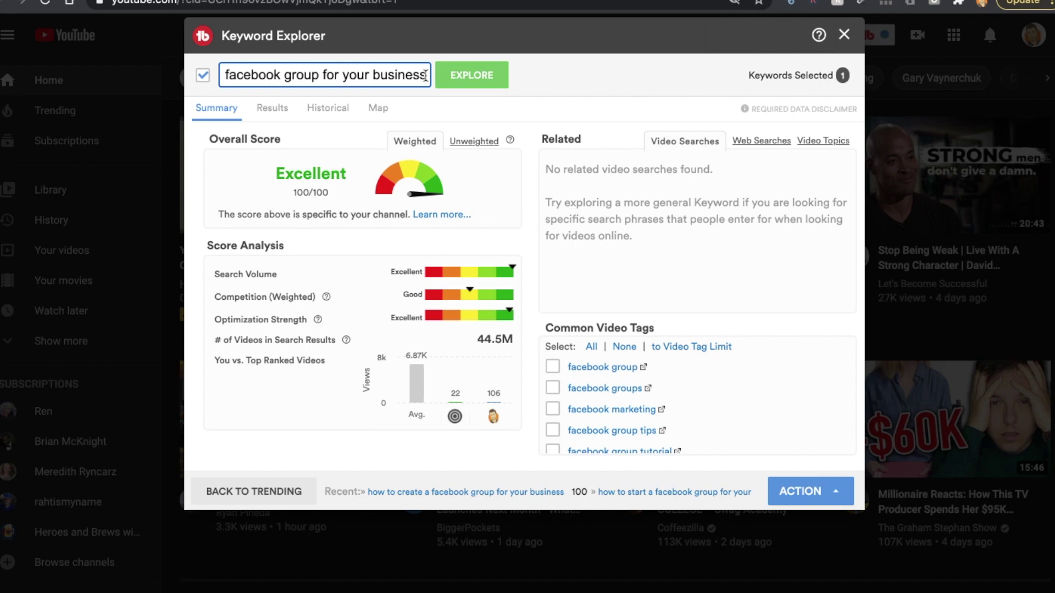
{"action": "left_click_drag", "start_coordinate": [426, 75], "coordinate": [321, 77]}
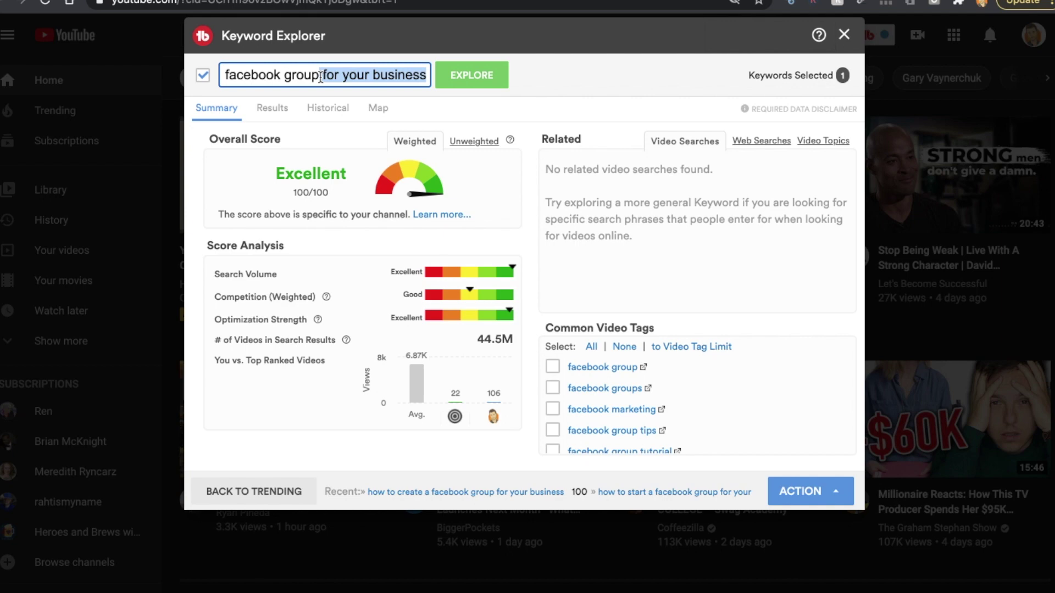
{"action": "key", "text": "BackSpace"}
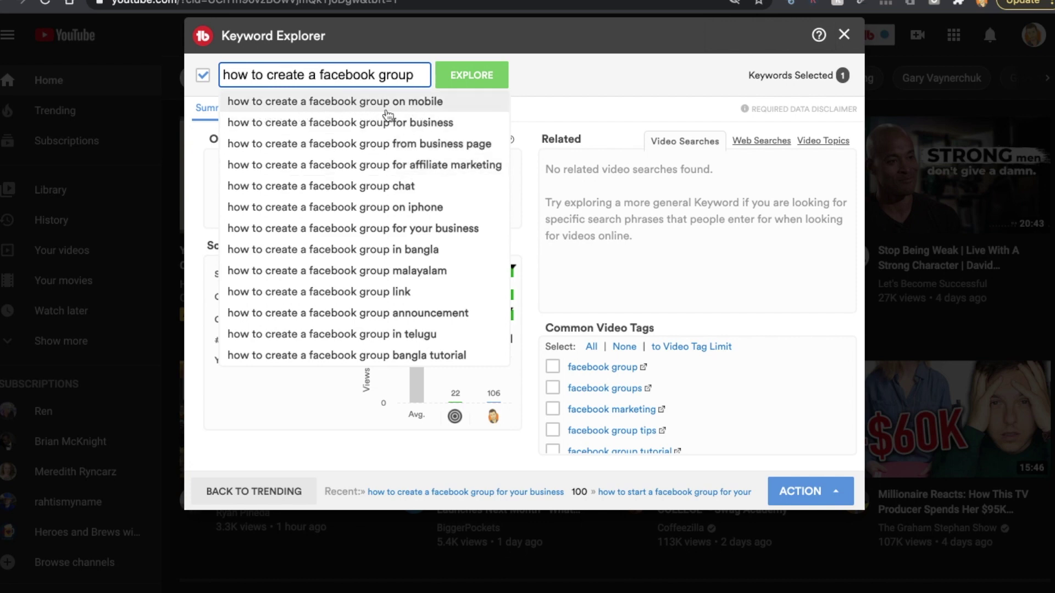
{"action": "left_click", "coordinate": [405, 107]}
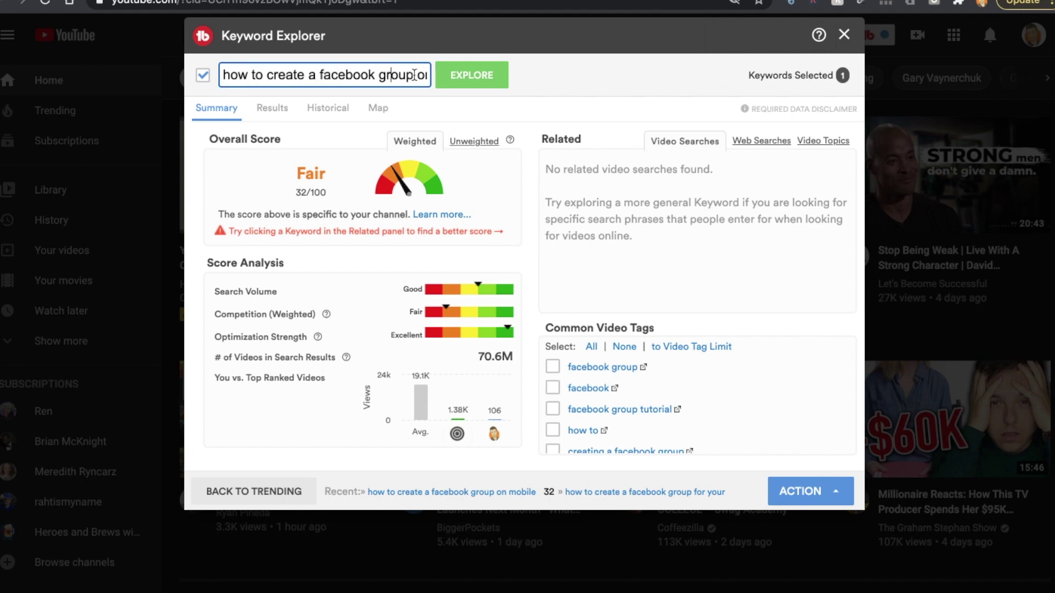
Remove "on mobile" from the keyword and explore the suggestion "how to create a facebook group for affiliate marketing".
{"action": "left_click_drag", "start_coordinate": [414, 74], "coordinate": [446, 82]}
{"action": "key", "text": "BackSpace"}
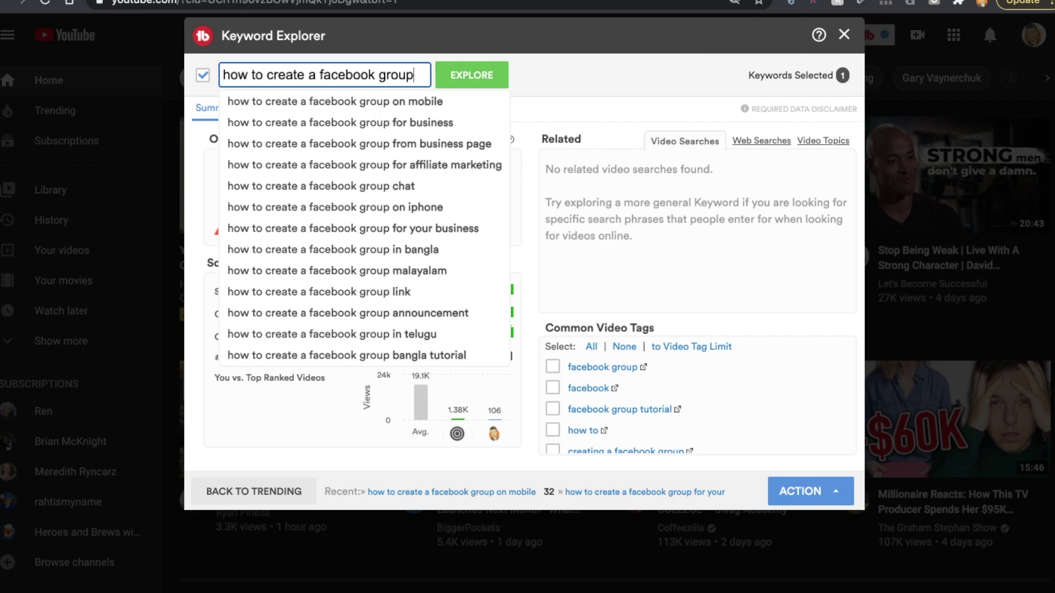
{"action": "left_click", "coordinate": [455, 165]}
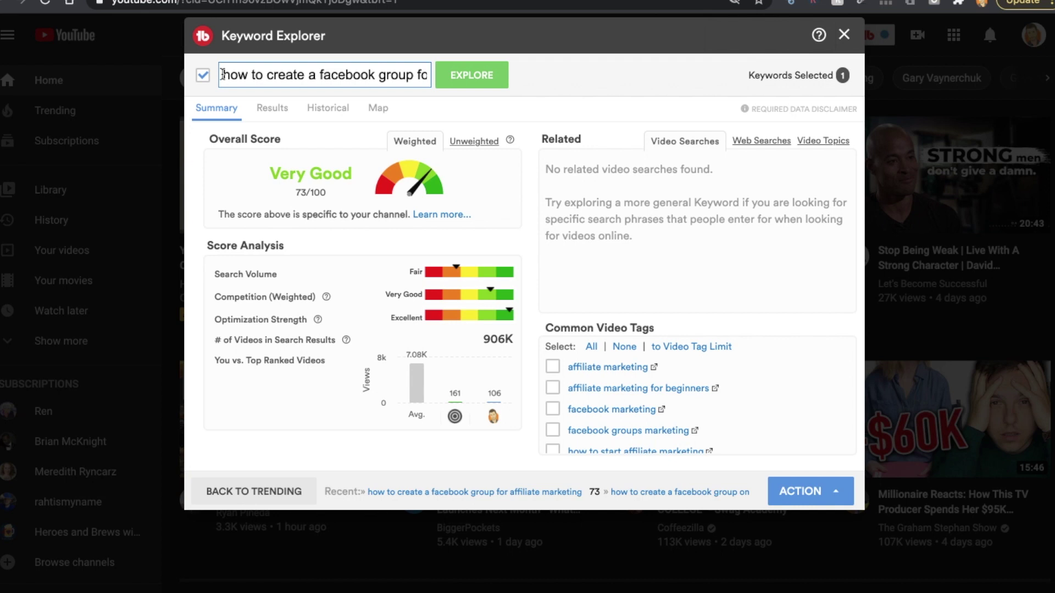
Clear the keyword, explore "tubebuddy tutorial" and check its suggested variant "tubebuddy tutorial 2020".
{"action": "left_click_drag", "start_coordinate": [221, 74], "coordinate": [426, 84]}
{"action": "key", "text": "BackSpace"}
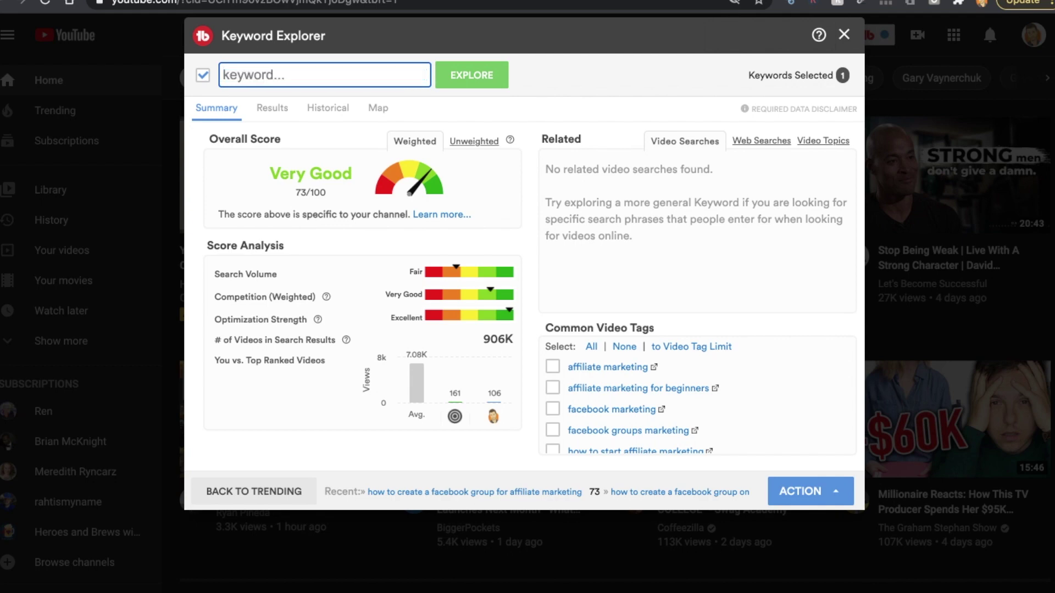
{"action": "type", "text": "Tubeb"}
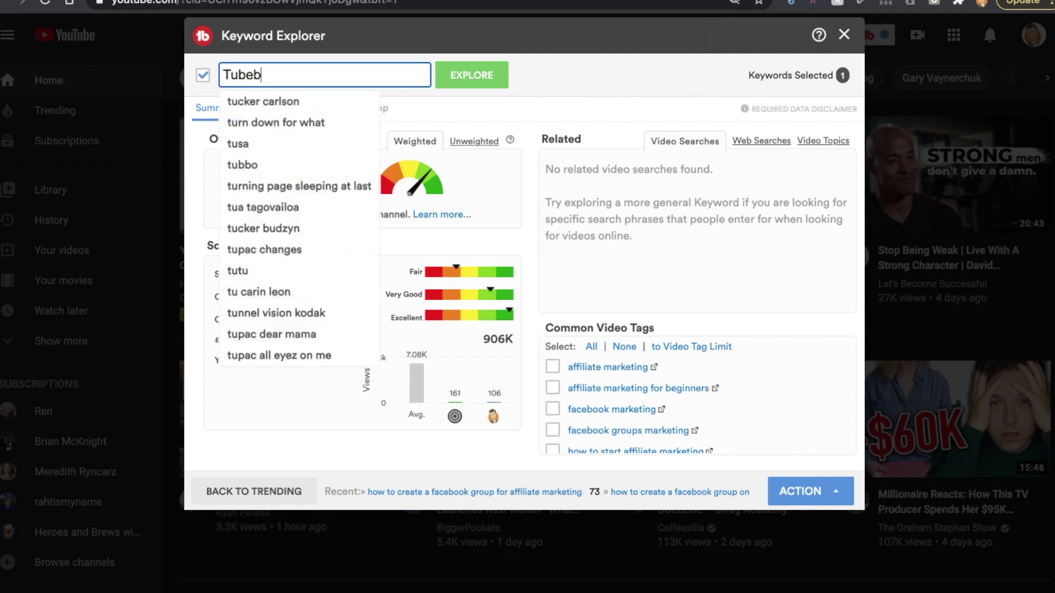
{"action": "type", "text": "uddy T"}
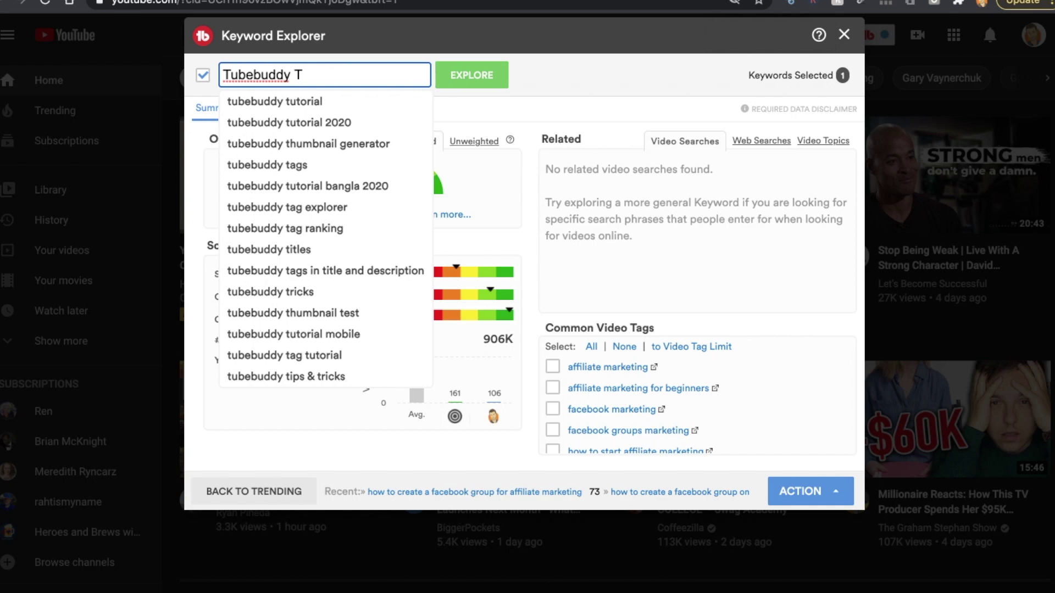
{"action": "type", "text": "utorial"}
{"action": "key", "text": "Return"}
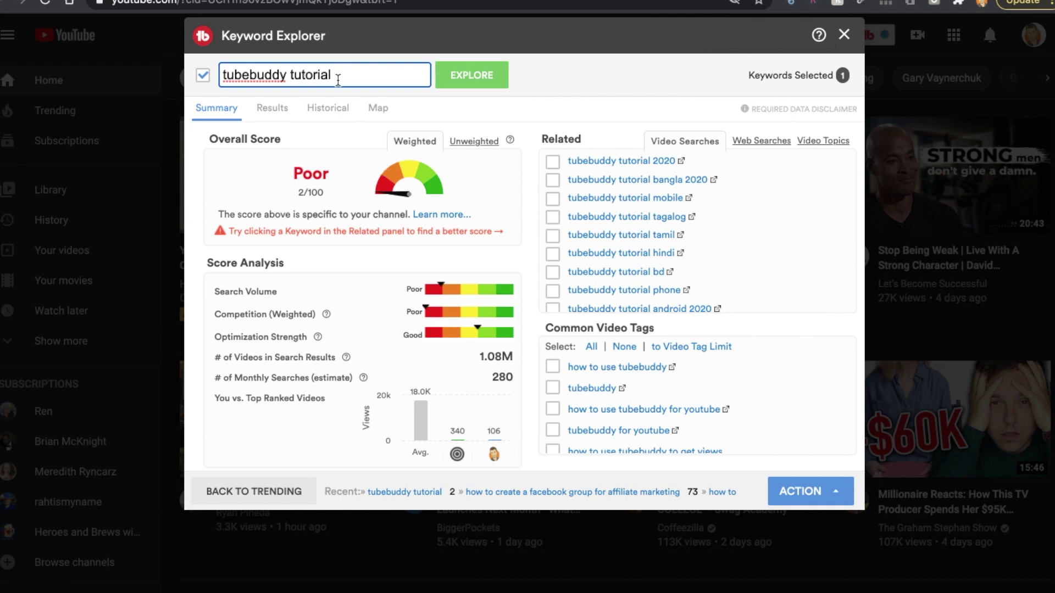
{"action": "key", "text": "Down"}
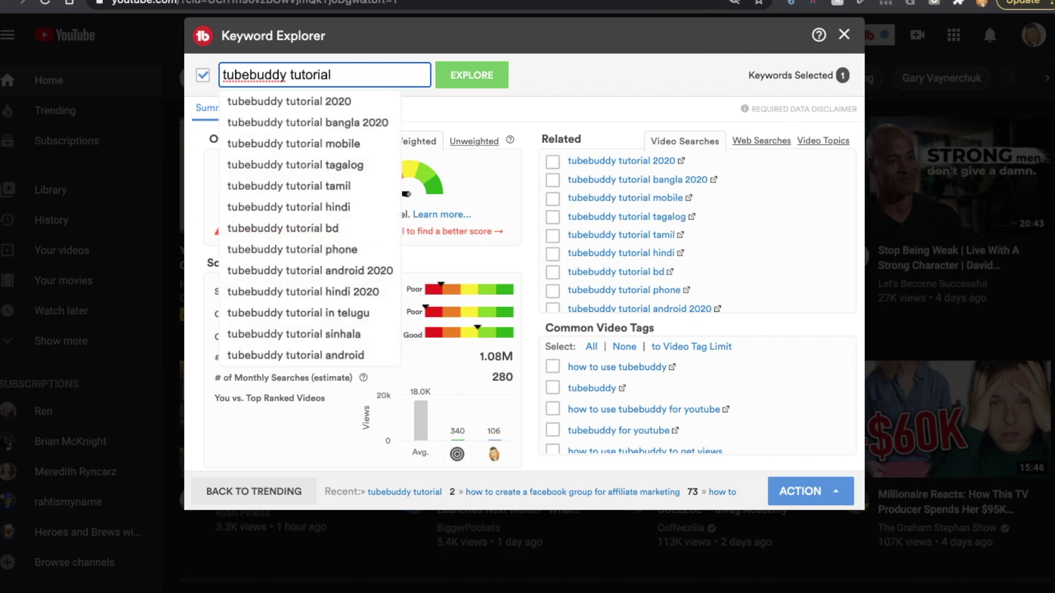
{"action": "left_click", "coordinate": [325, 103]}
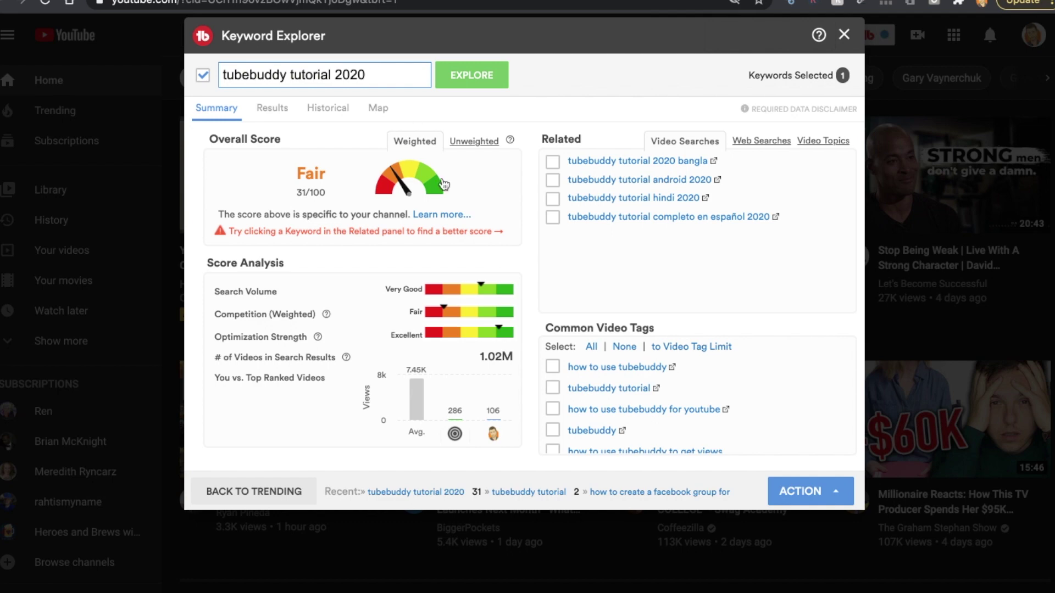
Explore the keyword "tubebuddy chrome extension" and the related search "tubebuddy extension for chrome".
{"action": "left_click", "coordinate": [372, 76]}
{"action": "key", "text": "BackSpace"}
{"action": "key", "text": "BackSpace"}
{"action": "key", "text": "BackSpace"}
{"action": "key", "text": "BackSpace"}
{"action": "key", "text": "BackSpace"}
{"action": "key", "text": "BackSpace"}
{"action": "key", "text": "BackSpace"}
{"action": "key", "text": "BackSpace"}
{"action": "key", "text": "BackSpace"}
{"action": "key", "text": "BackSpace"}
{"action": "key", "text": "BackSpace"}
{"action": "key", "text": "BackSpace"}
{"action": "key", "text": "BackSpace"}
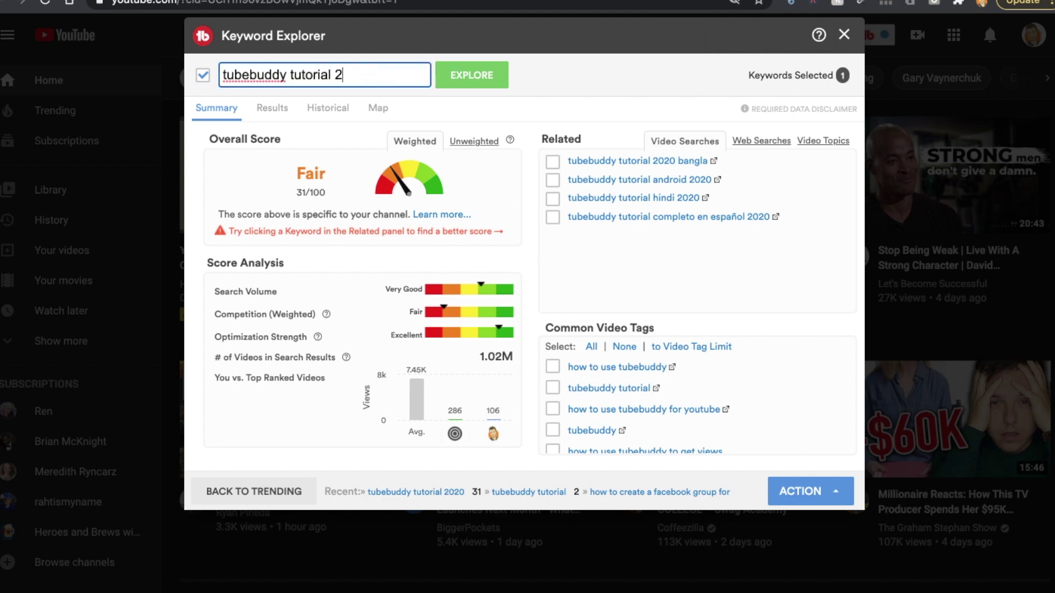
{"action": "type", "text": "chrome"}
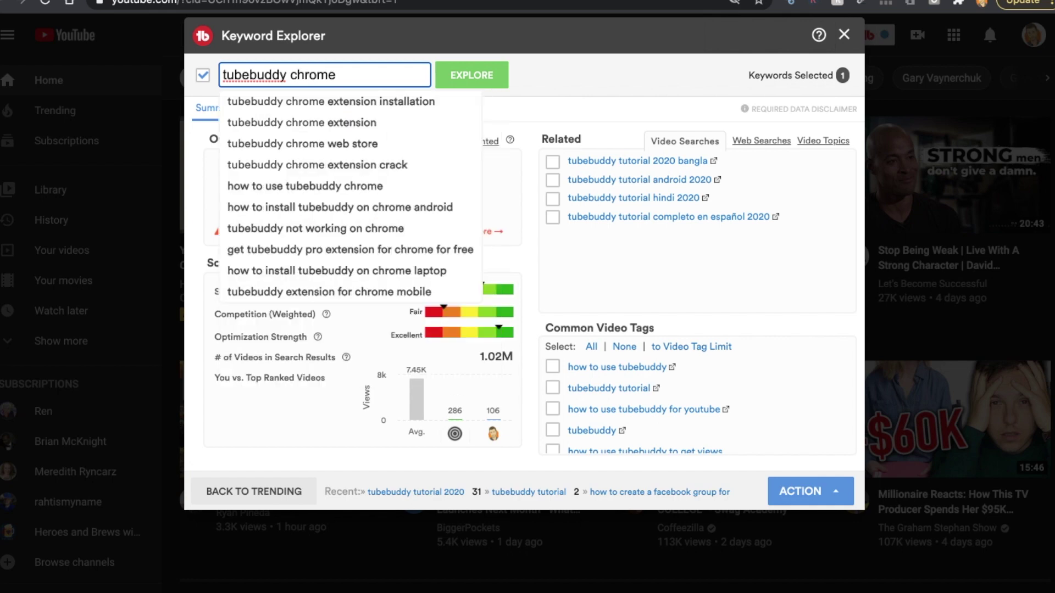
{"action": "key", "text": "Down"}
{"action": "key", "text": "Down"}
{"action": "key", "text": "Return"}
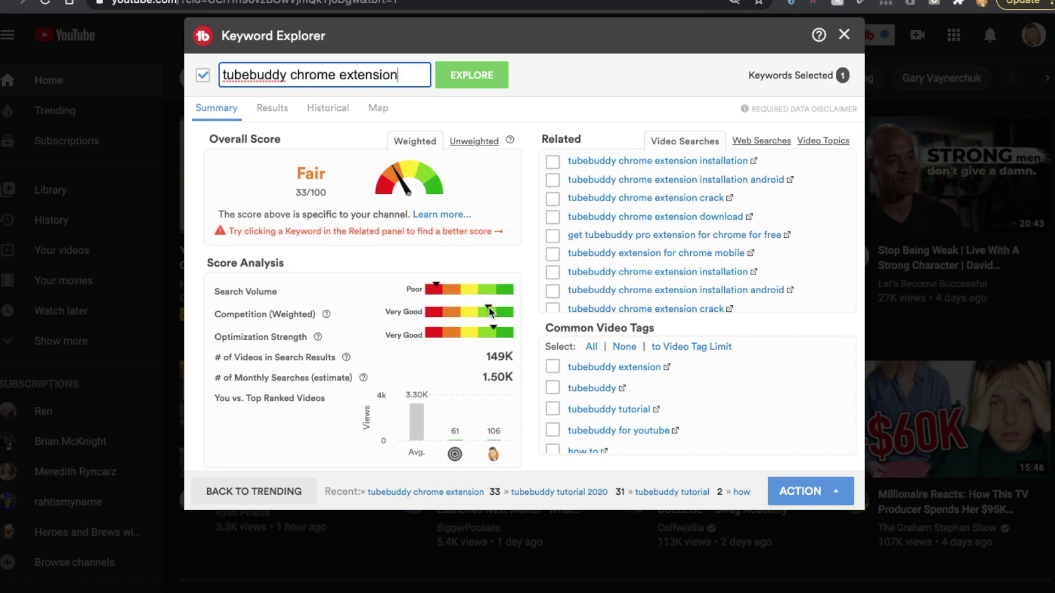
{"action": "left_click", "coordinate": [605, 253]}
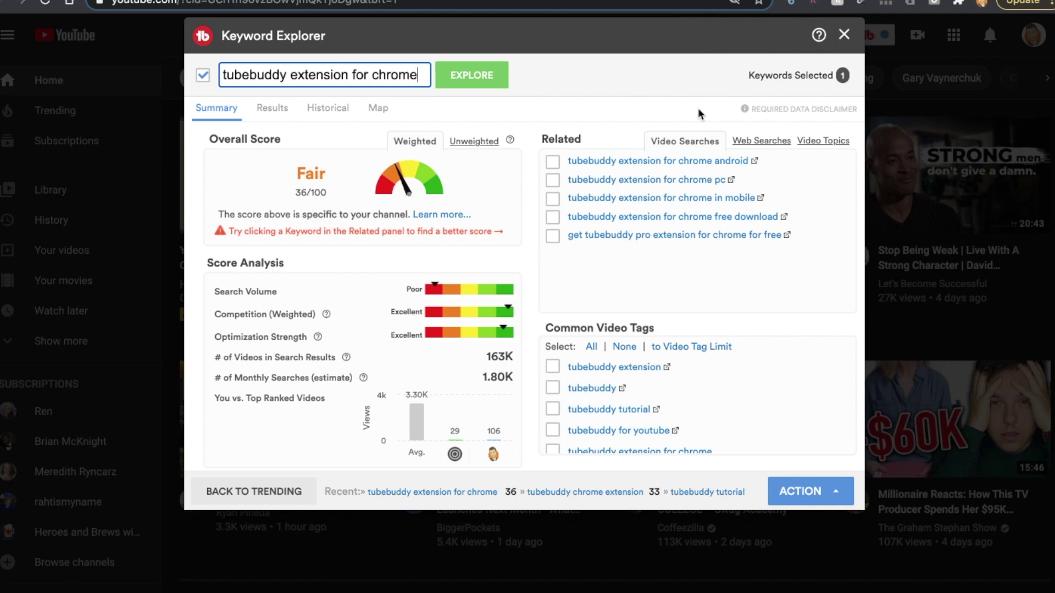
{"action": "left_click", "coordinate": [688, 75]}
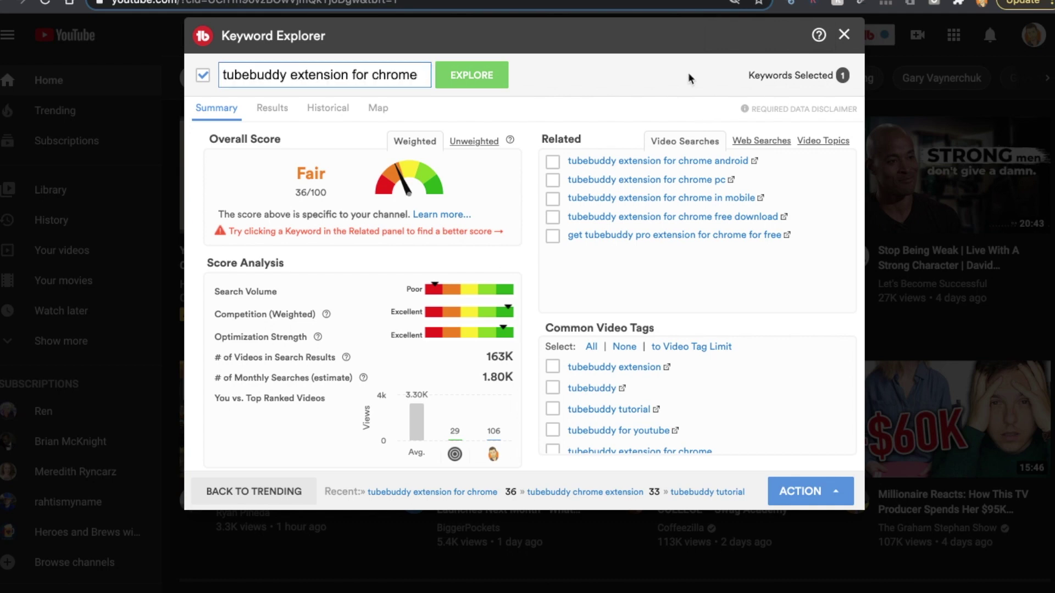